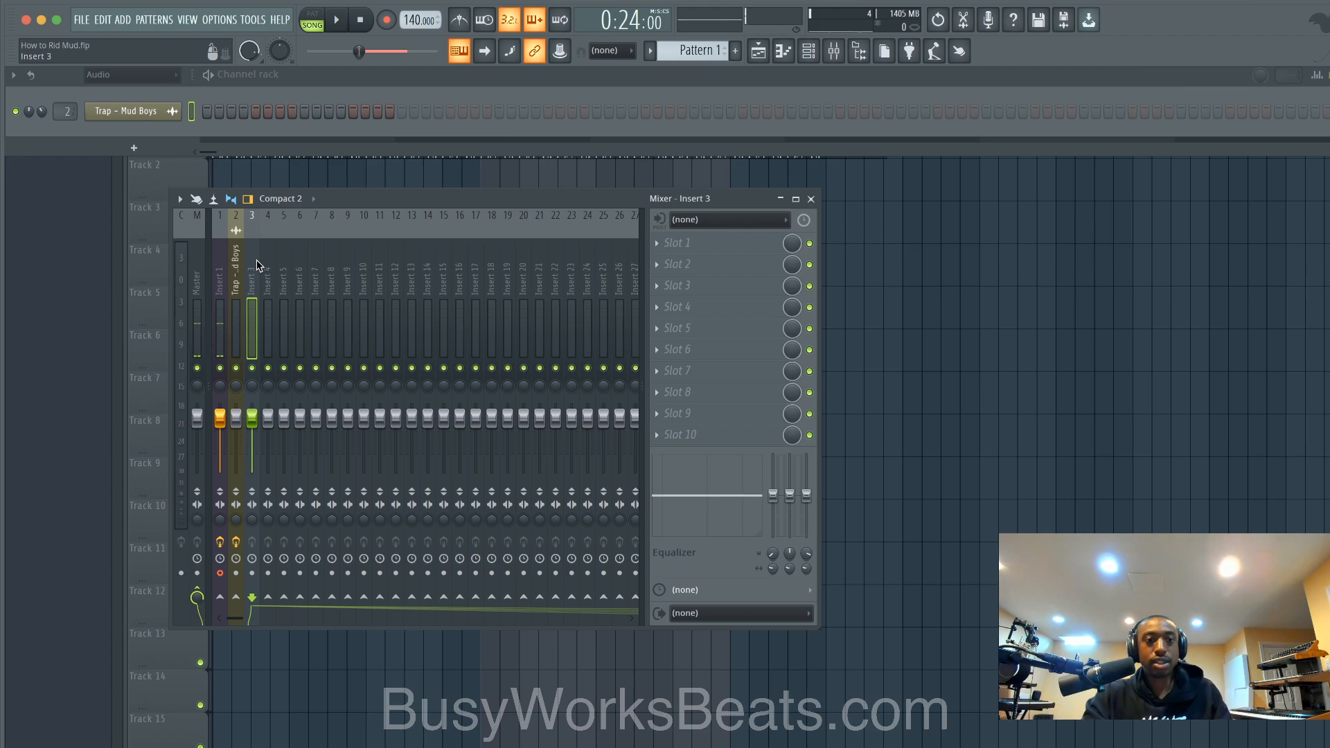
Step: On the Trap - Mud Boys mixer track, turn off the solo on effect slot 10 and audition the beat
{"action": "left_click", "coordinate": [239, 278]}
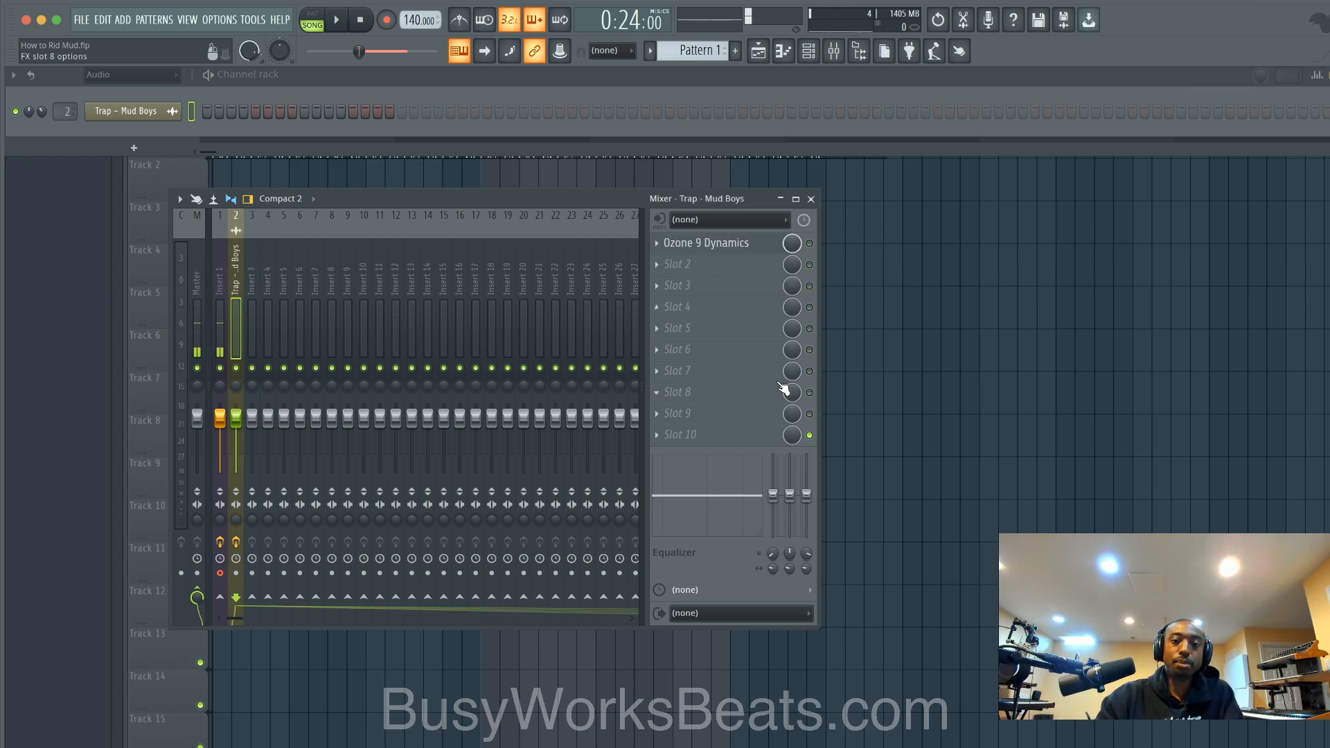
{"action": "right_click", "coordinate": [812, 443]}
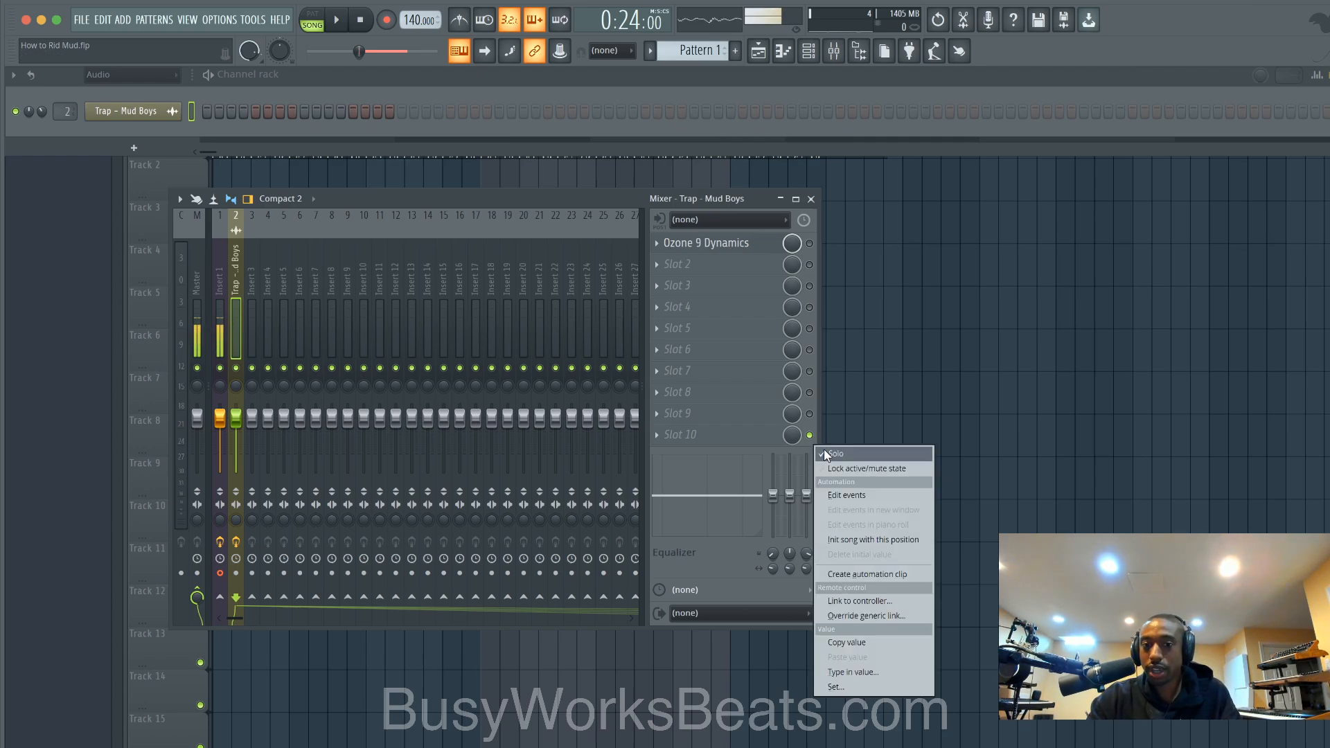
{"action": "left_click", "coordinate": [825, 453]}
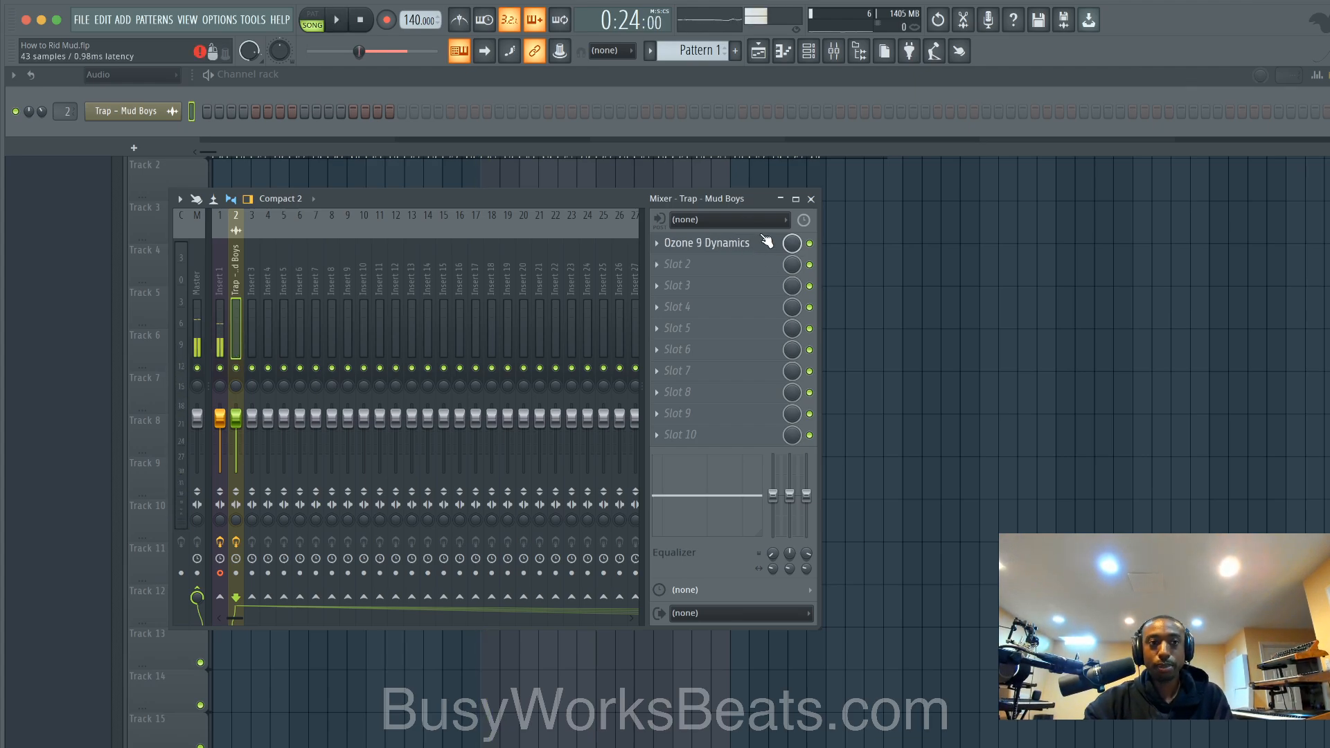
{"action": "key", "text": "space"}
{"action": "key", "text": "space"}
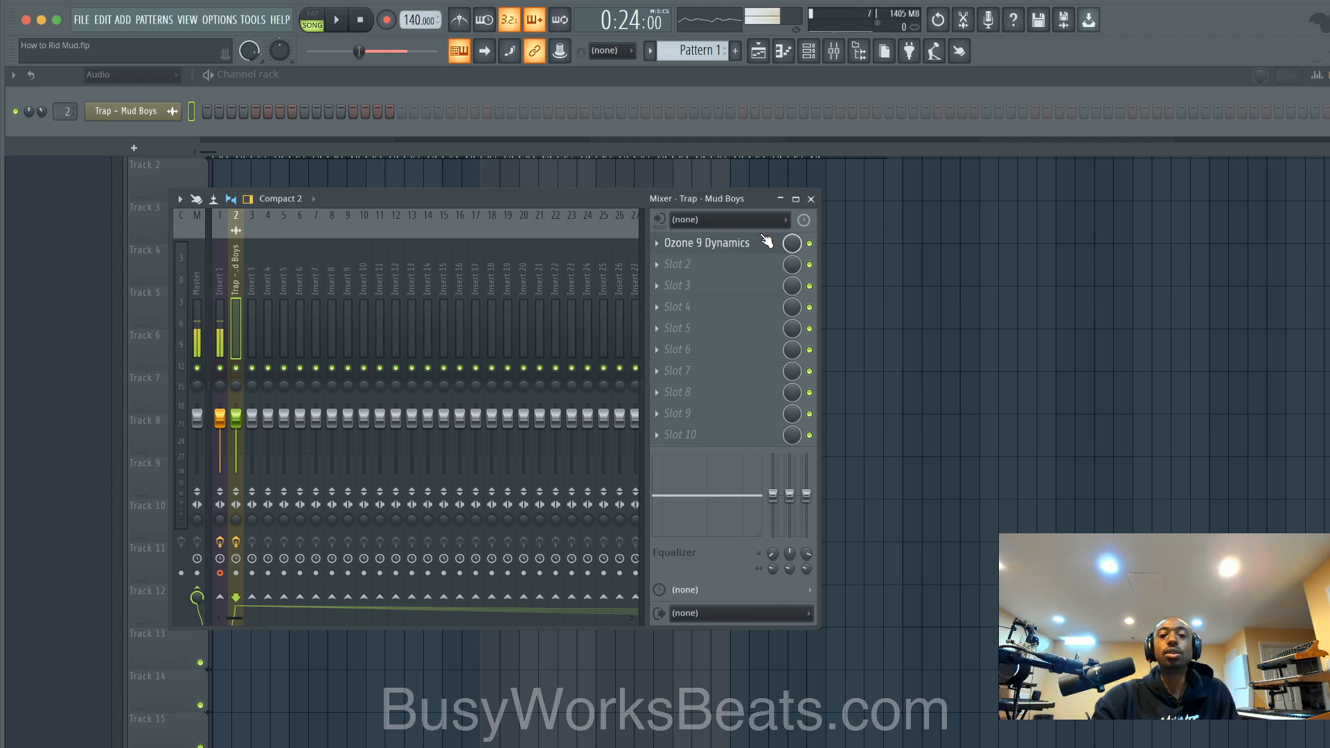
Step: Open the Ozone 9 Dynamics effect on the track and set its channel mode to Stereo
{"action": "left_click", "coordinate": [762, 241]}
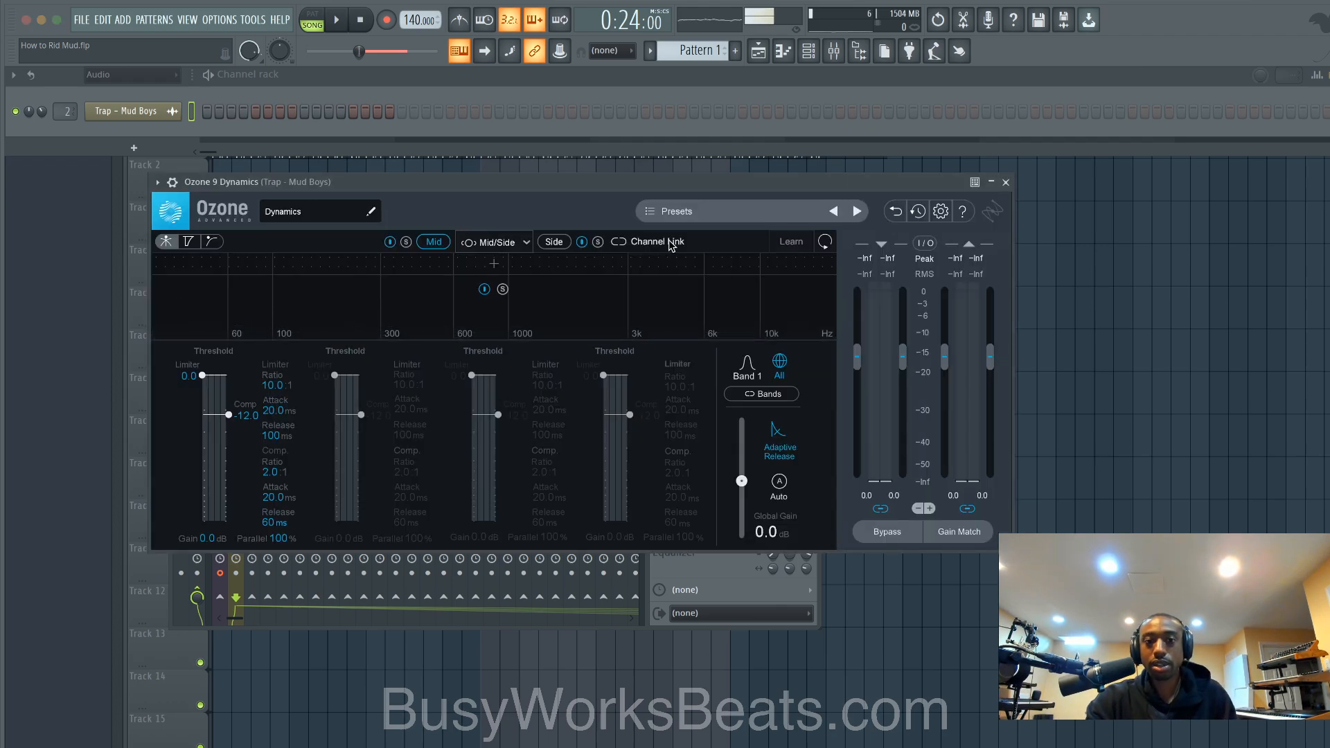
{"action": "left_click", "coordinate": [505, 243]}
{"action": "left_click", "coordinate": [508, 265]}
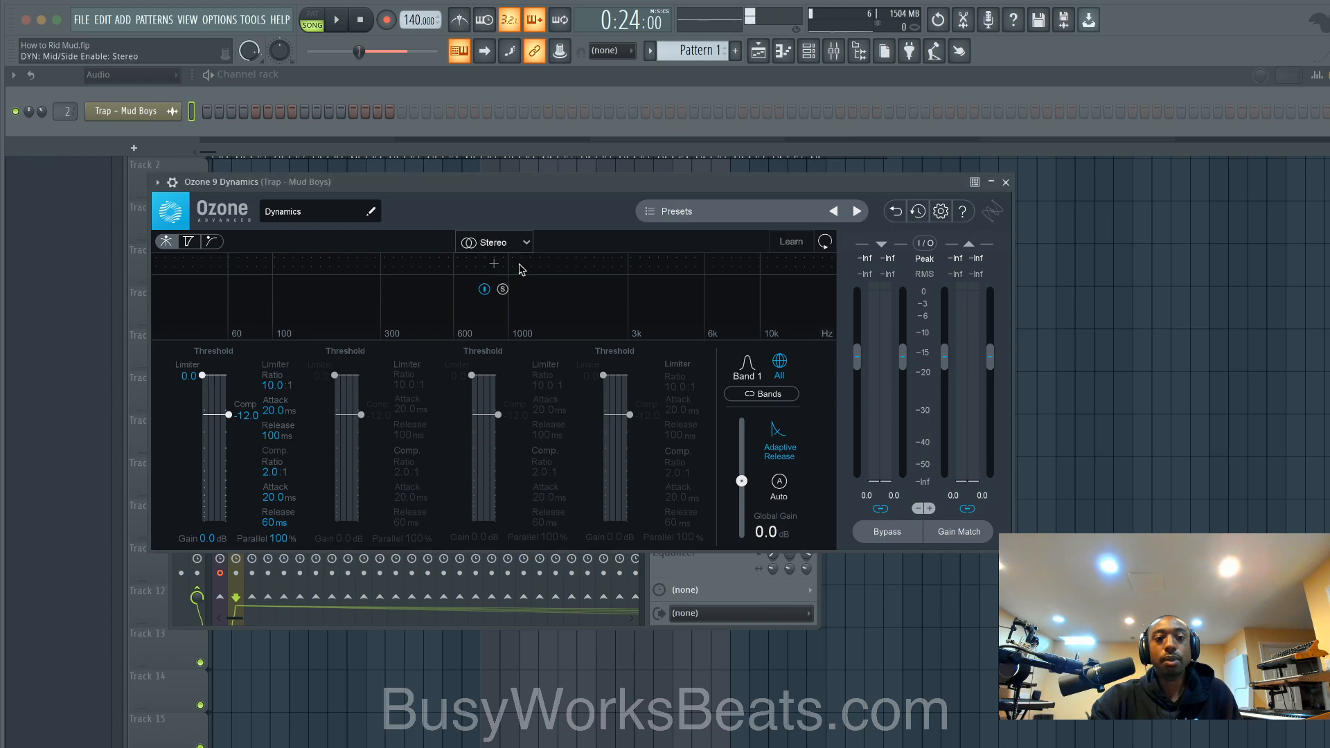
{"action": "left_click", "coordinate": [1005, 183]}
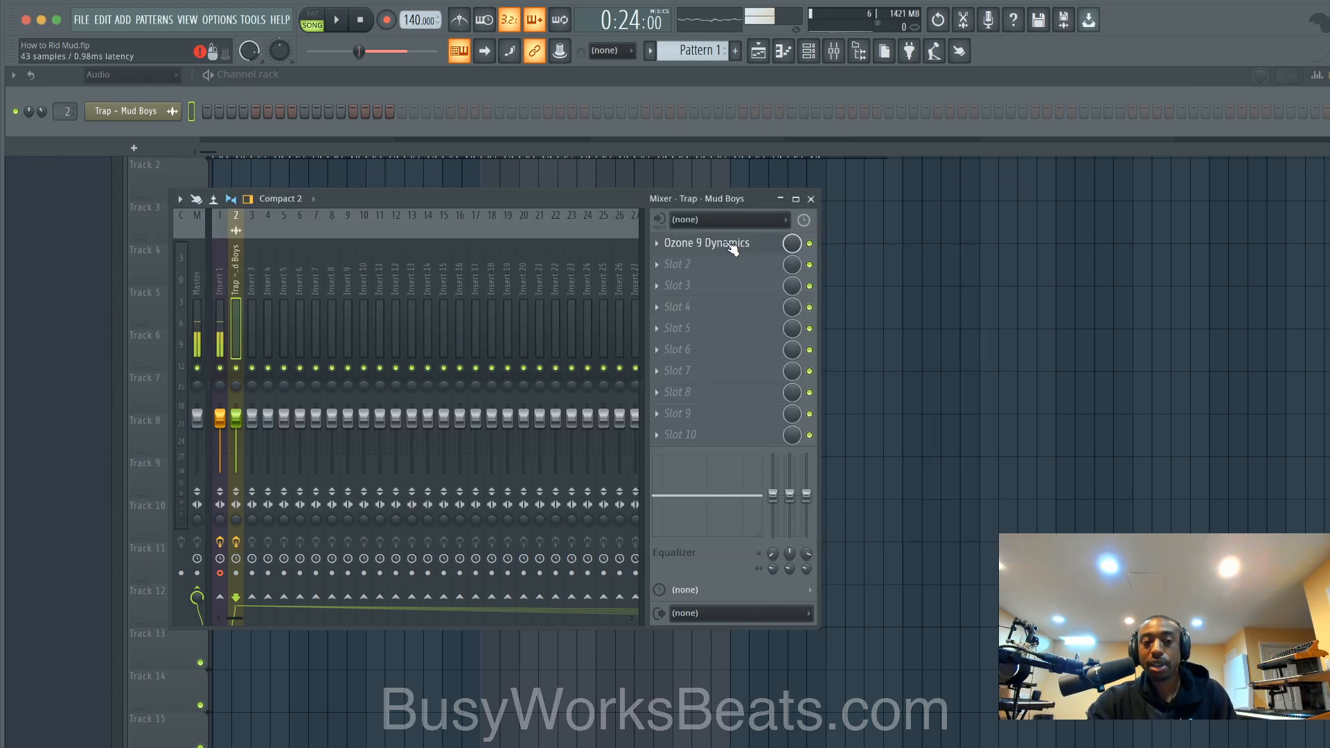
{"action": "left_click", "coordinate": [725, 245]}
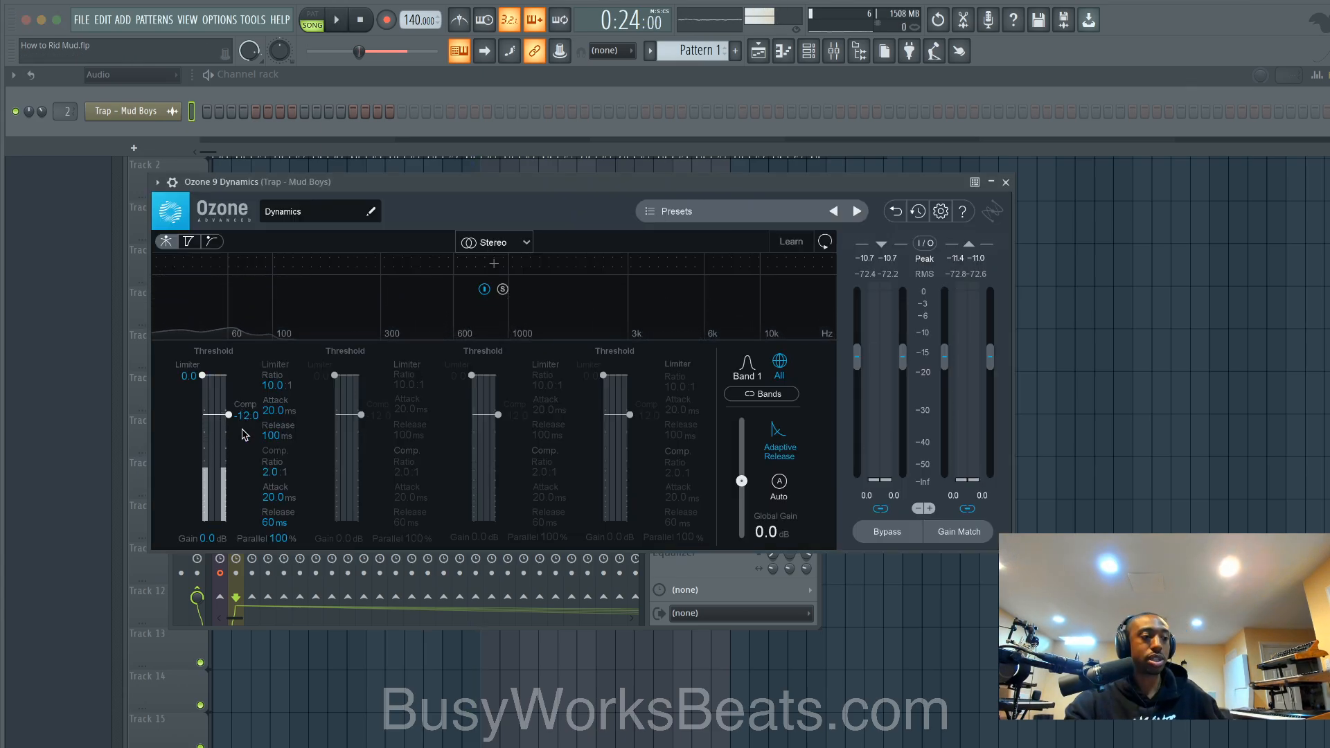
Step: During playback, add a crossover at about 94 Hz and lower band 1's compressor threshold to about -23.7 dB
{"action": "key", "text": "space"}
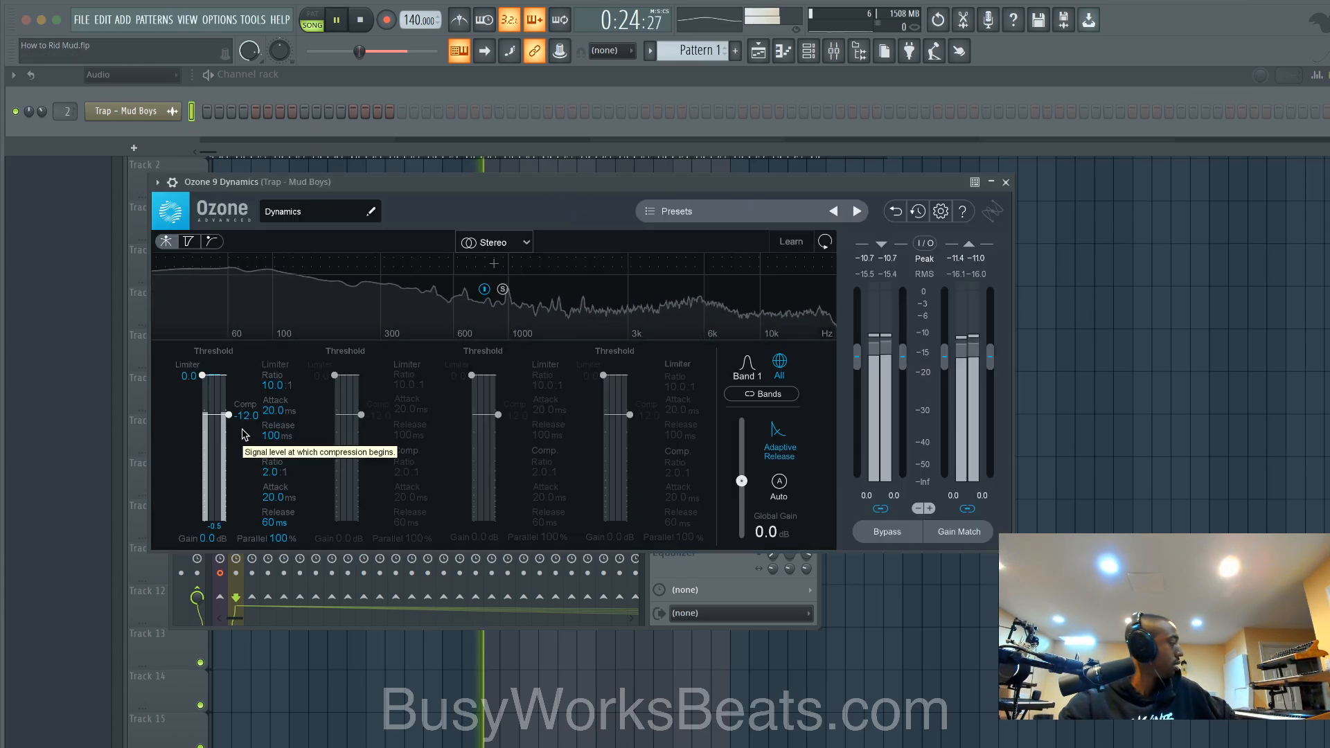
{"action": "left_click", "coordinate": [266, 266]}
{"action": "left_click_drag", "start_coordinate": [207, 286], "coordinate": [233, 300]}
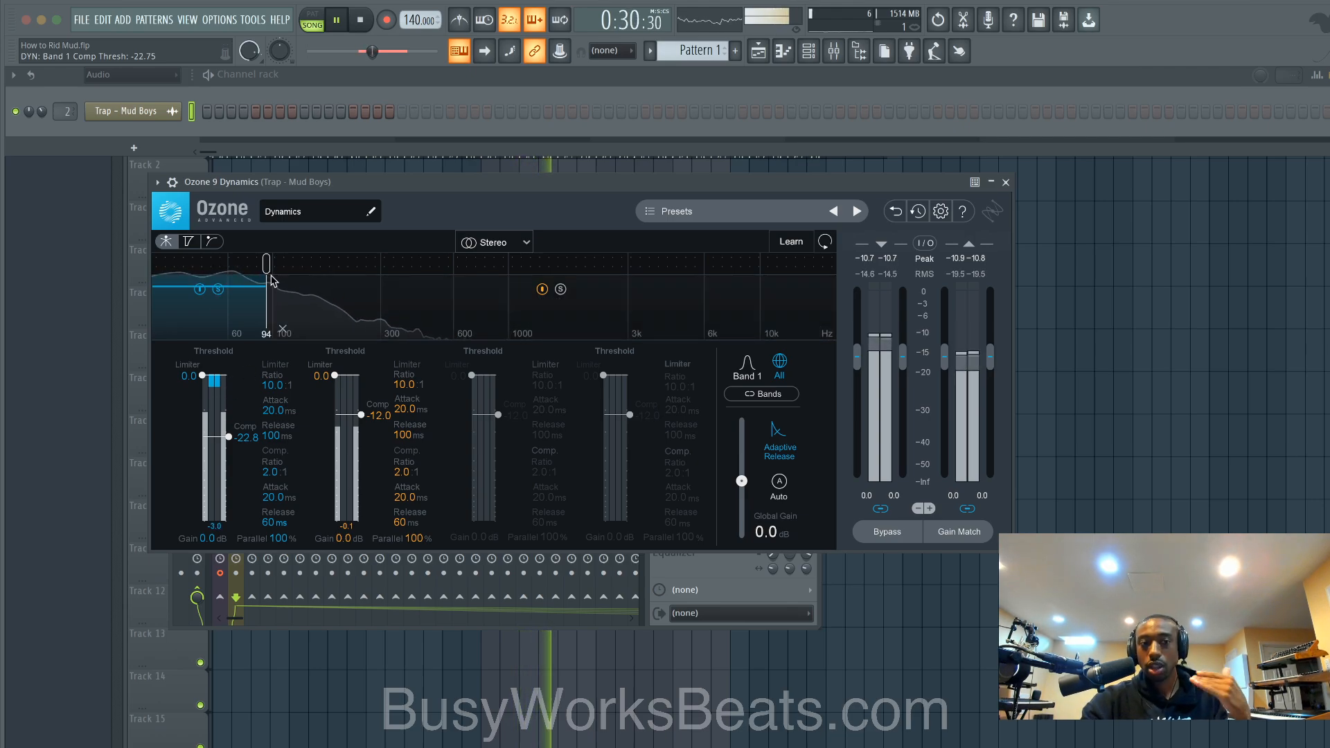
{"action": "key", "text": "space"}
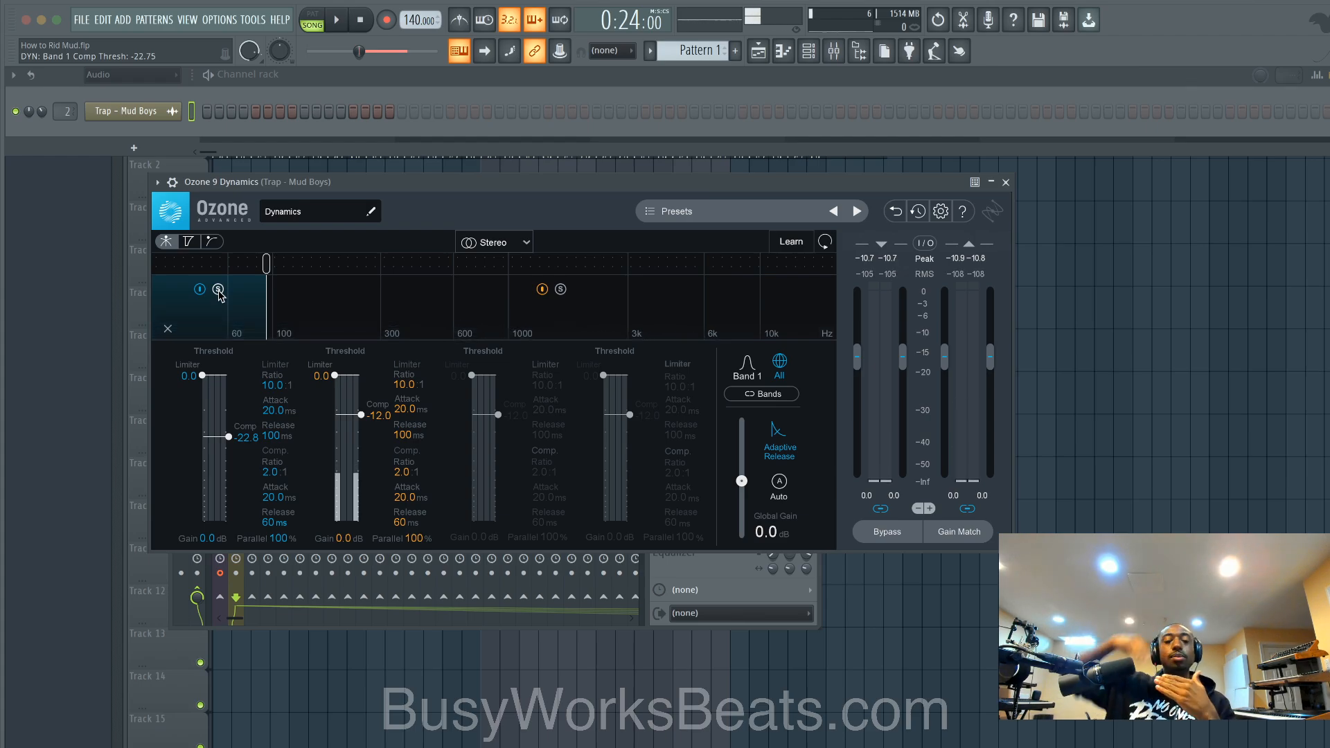
{"action": "key", "text": "space"}
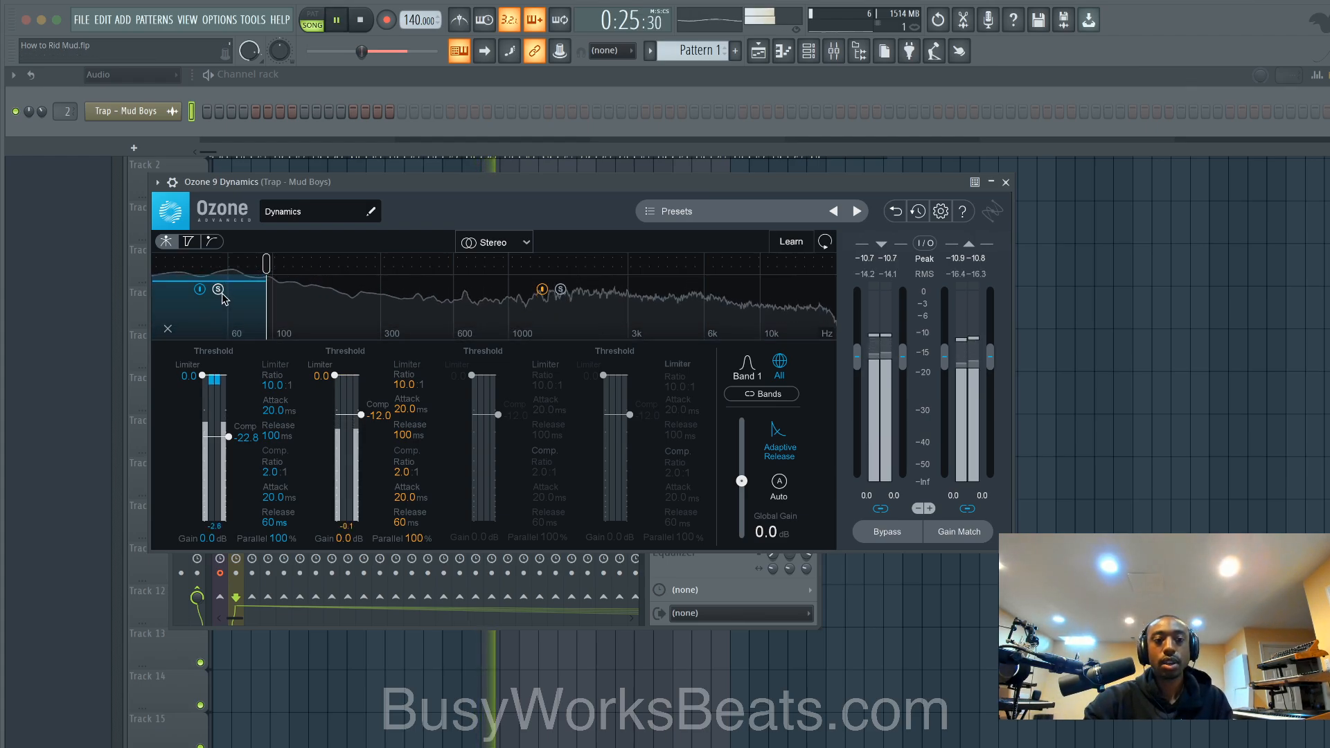
{"action": "left_click_drag", "start_coordinate": [229, 437], "coordinate": [228, 439]}
{"action": "key", "text": "space"}
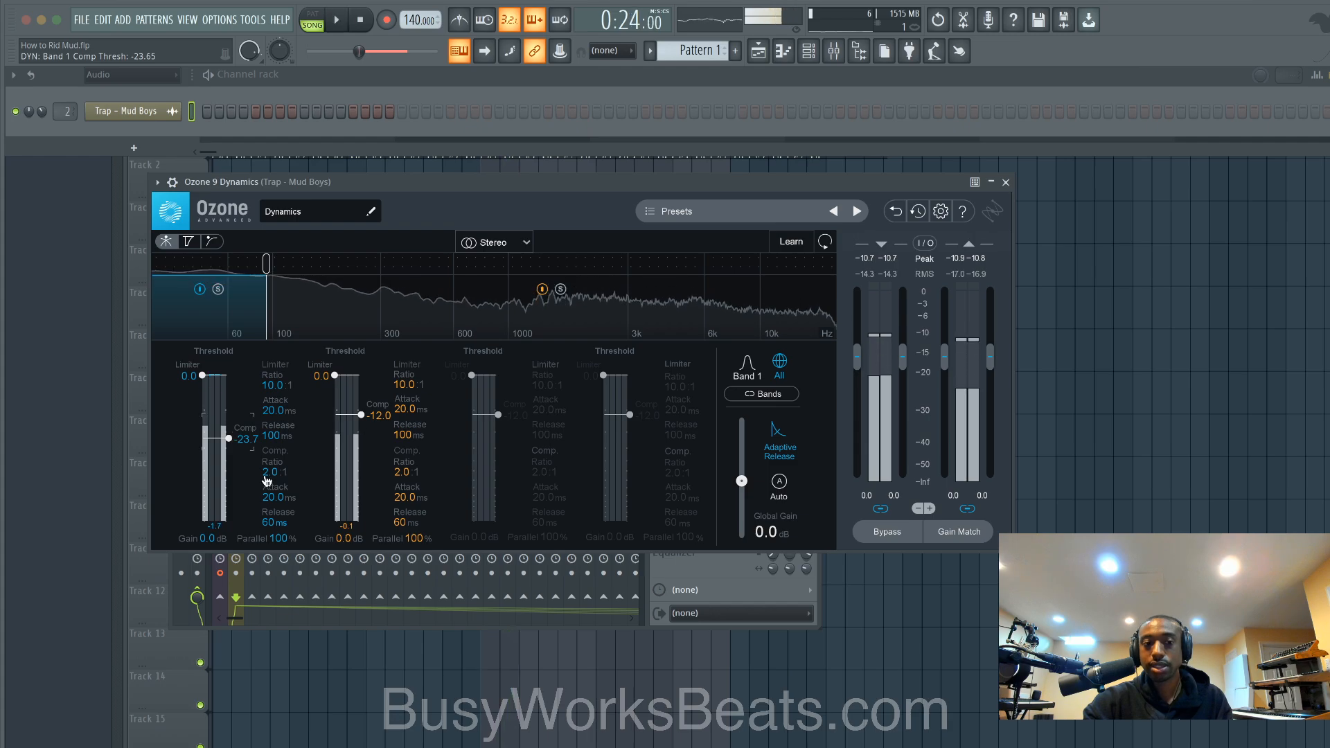
Step: Set band 1's compressor attack to 30 ms and its release to 80 ms
{"action": "left_click", "coordinate": [272, 496]}
{"action": "type", "text": "30"}
{"action": "key", "text": "Return"}
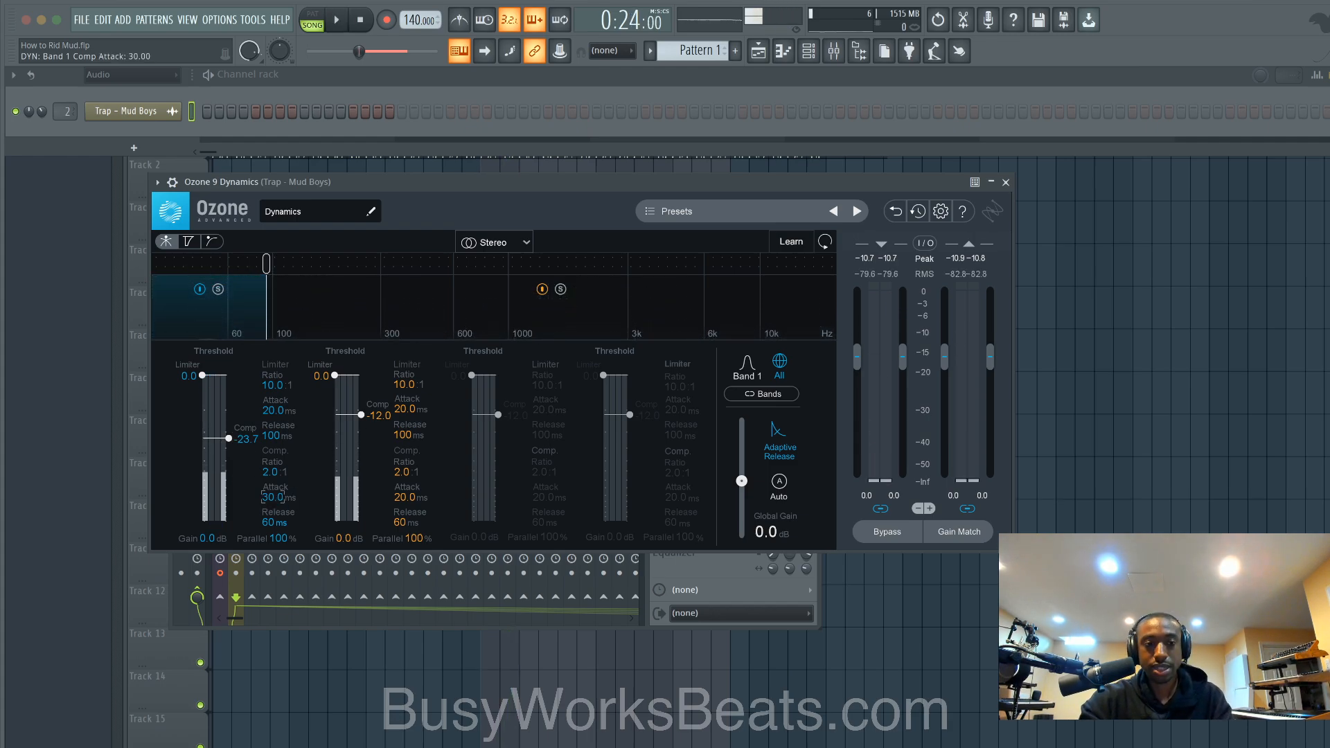
{"action": "left_click", "coordinate": [269, 522]}
{"action": "type", "text": "8"}
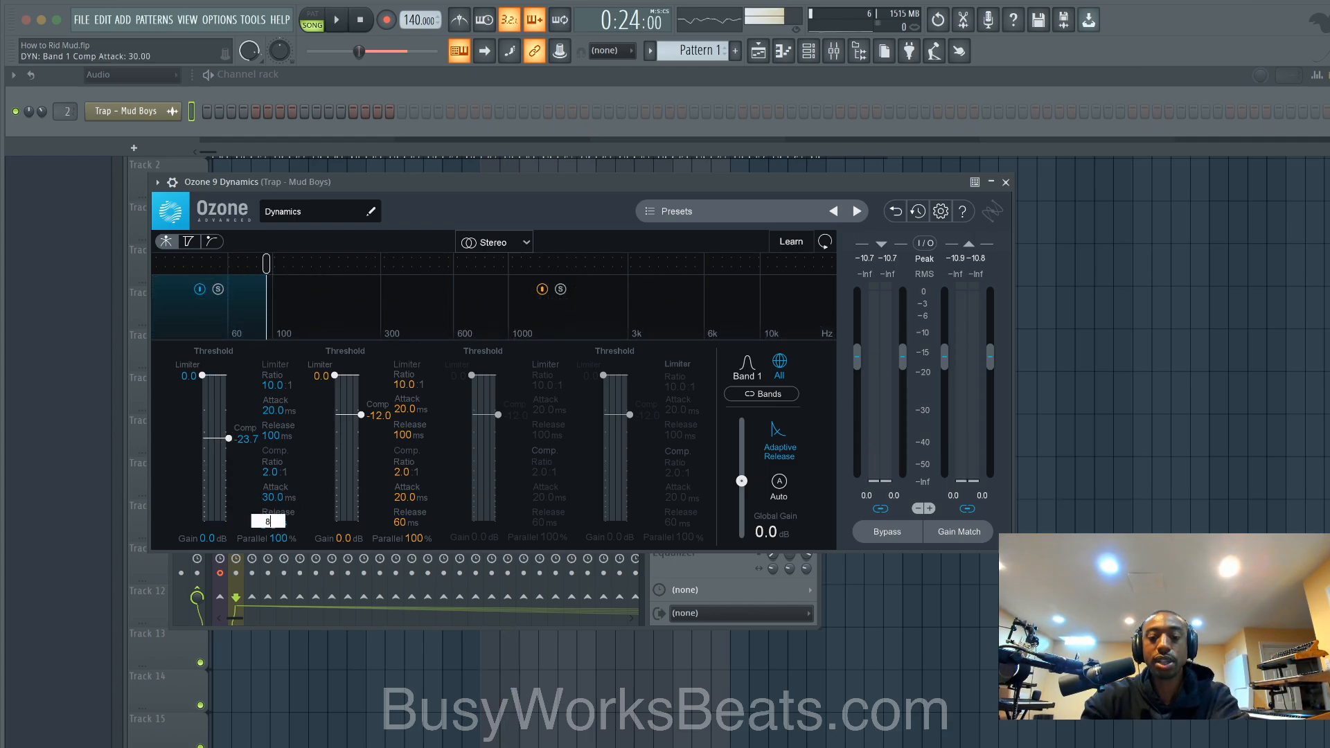
{"action": "type", "text": "0"}
{"action": "key", "text": "Return"}
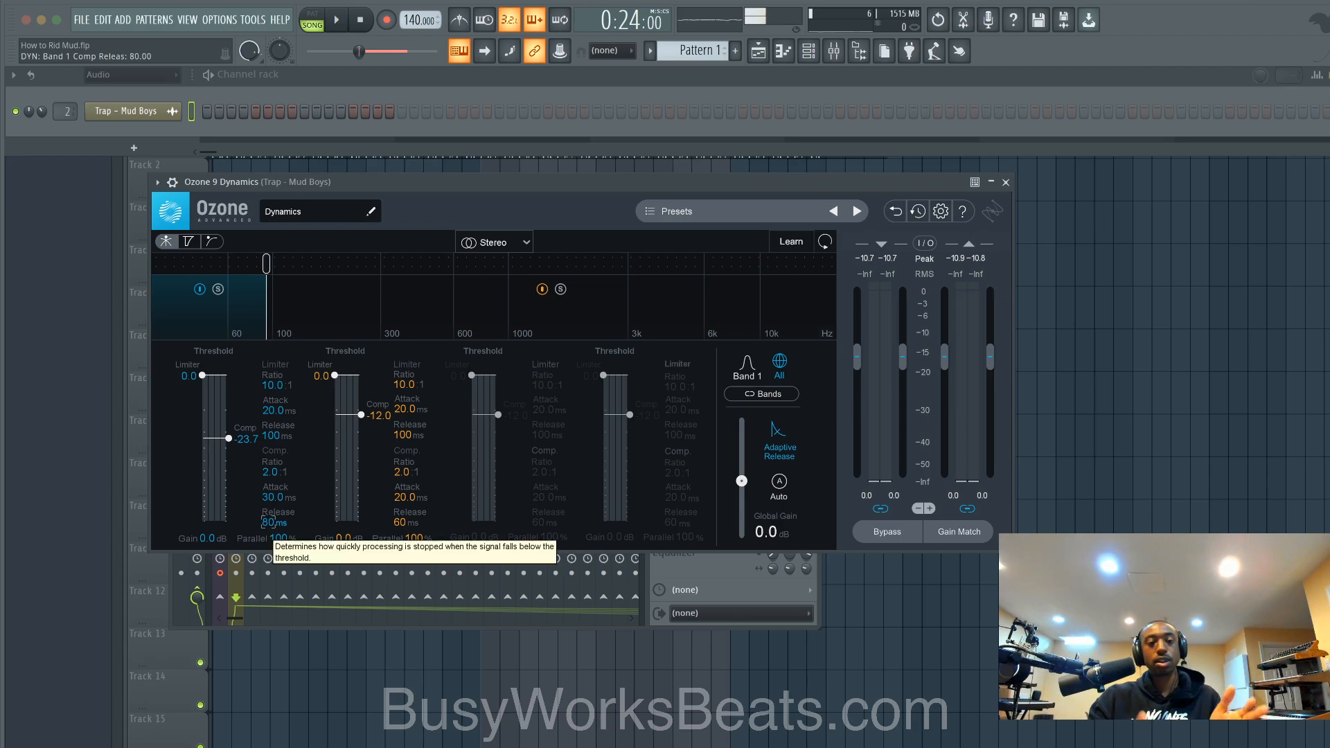
Step: Audition the low-band compression, then lower band 1's compressor threshold to about -26.0 dB
{"action": "key", "text": "space"}
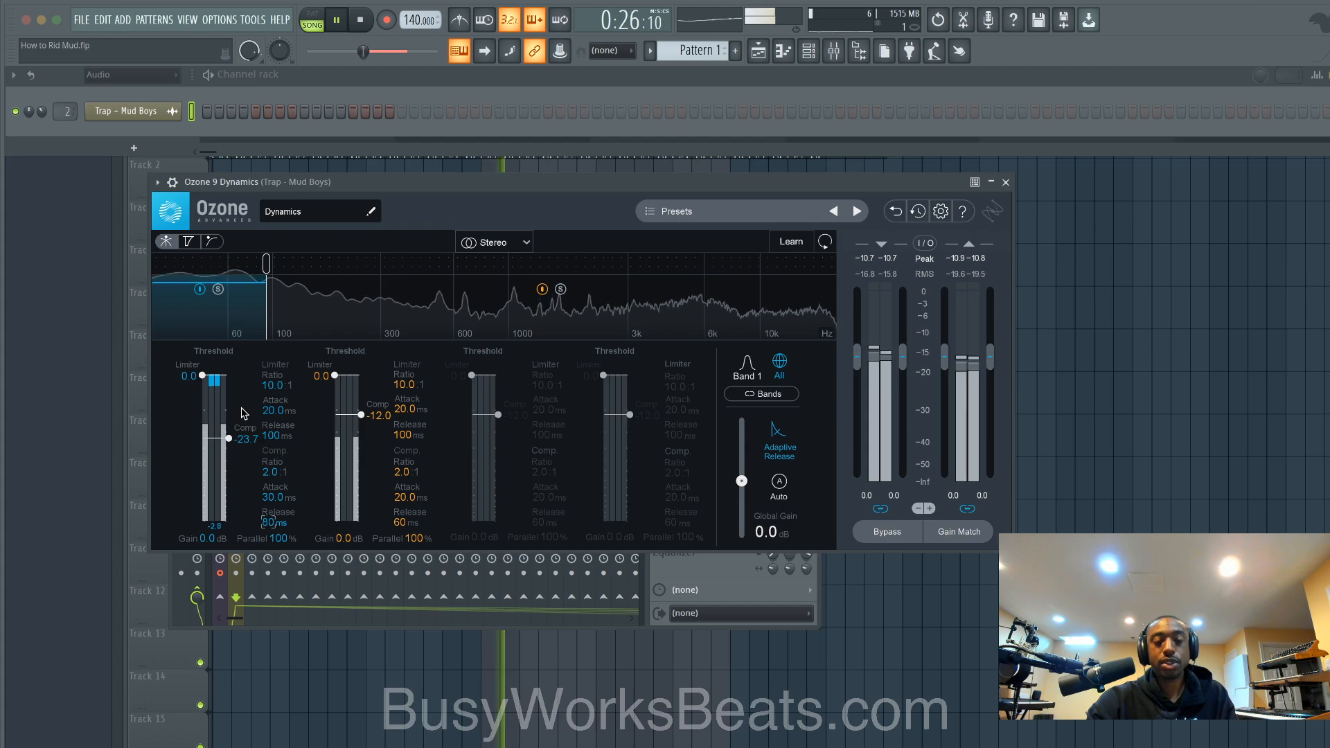
{"action": "key", "text": "space"}
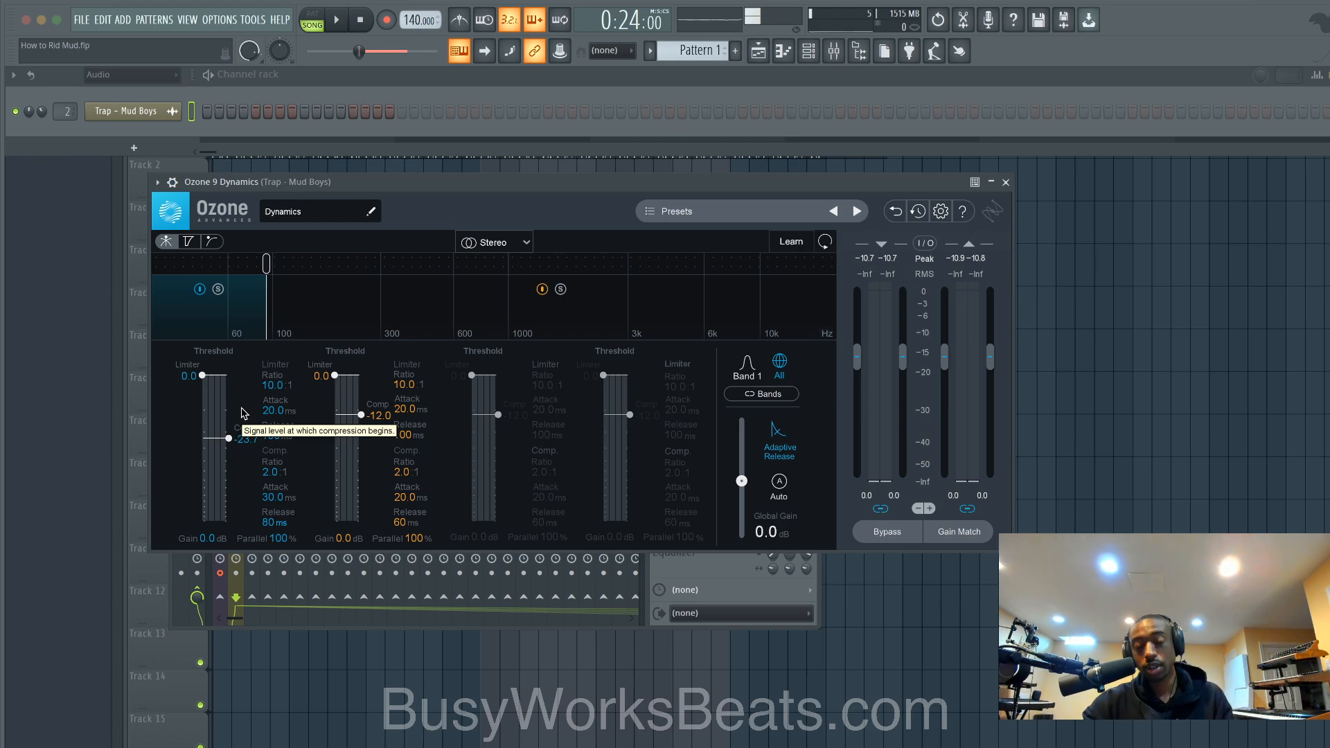
{"action": "key", "text": "space"}
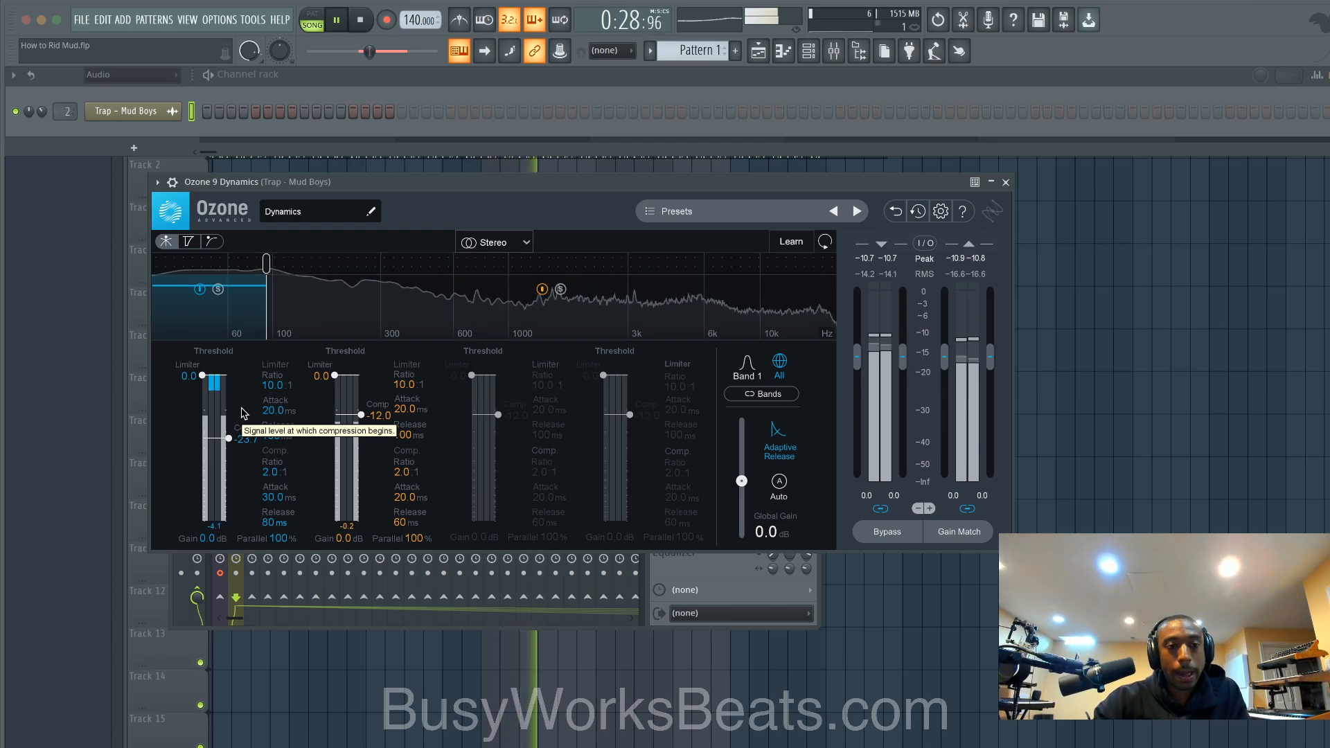
{"action": "key", "text": "space"}
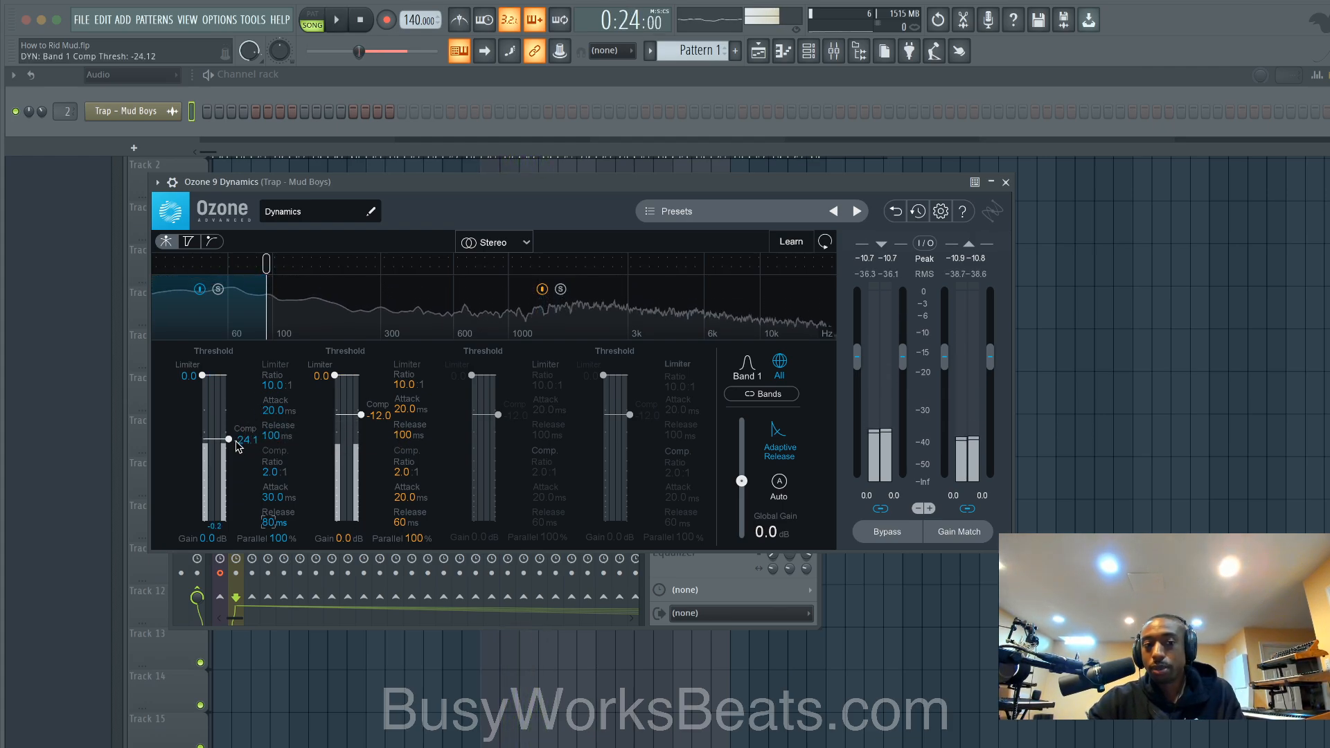
{"action": "left_click_drag", "start_coordinate": [236, 440], "coordinate": [237, 448]}
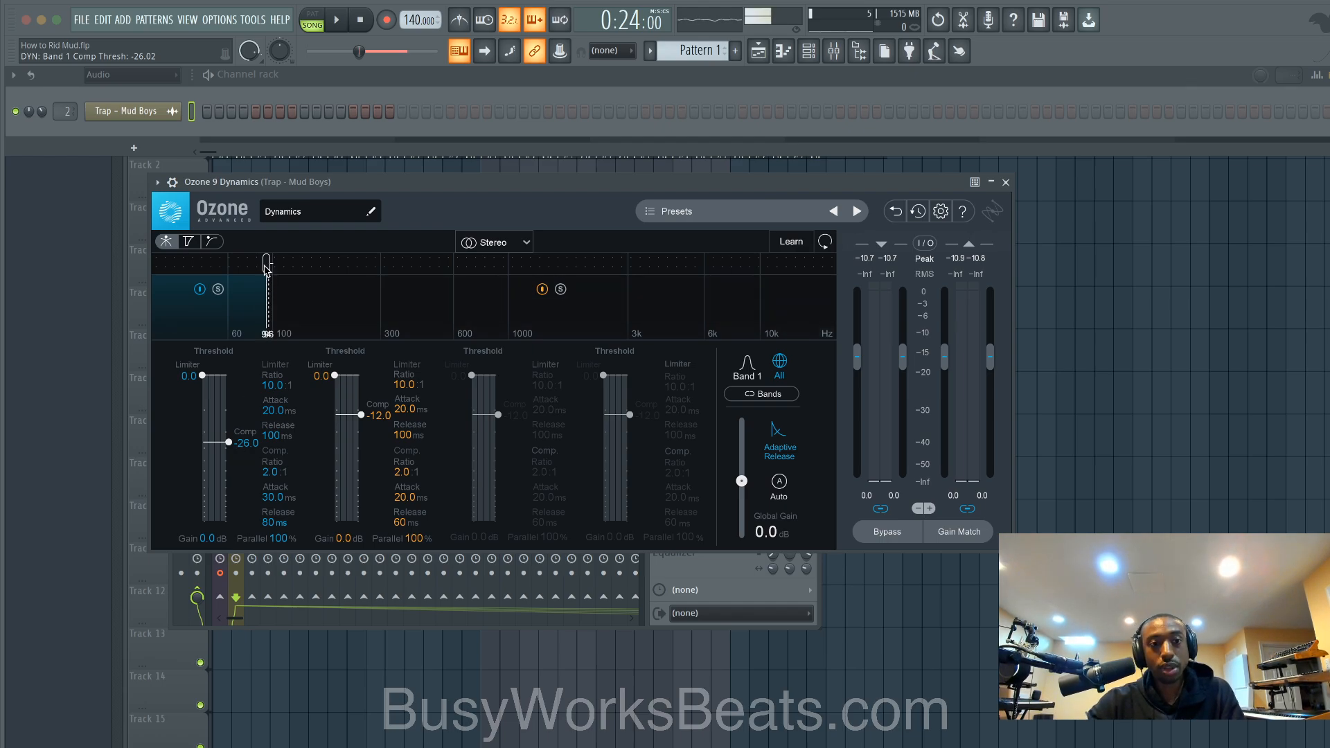
Step: Listen to the compressed low end and move the crossover between bands 1 and 2 down to about 77 Hz
{"action": "key", "text": "space"}
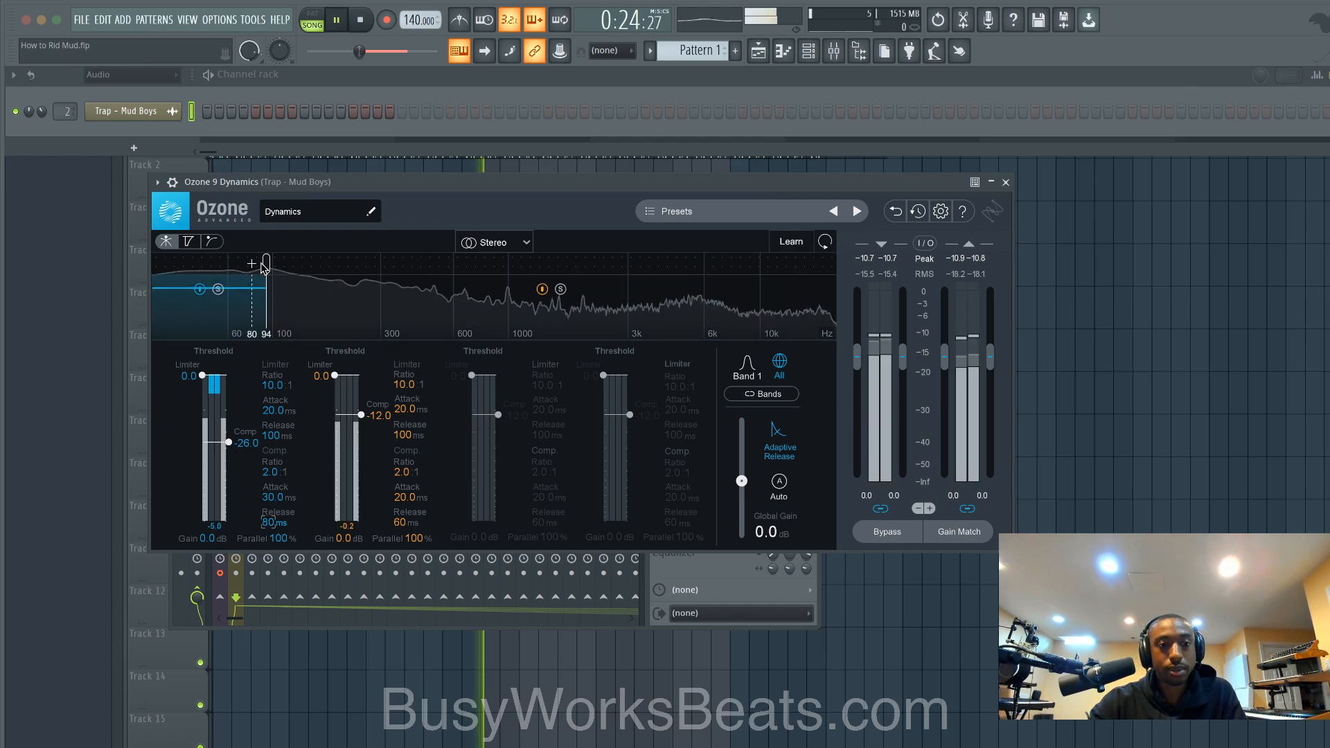
{"action": "key", "text": "space"}
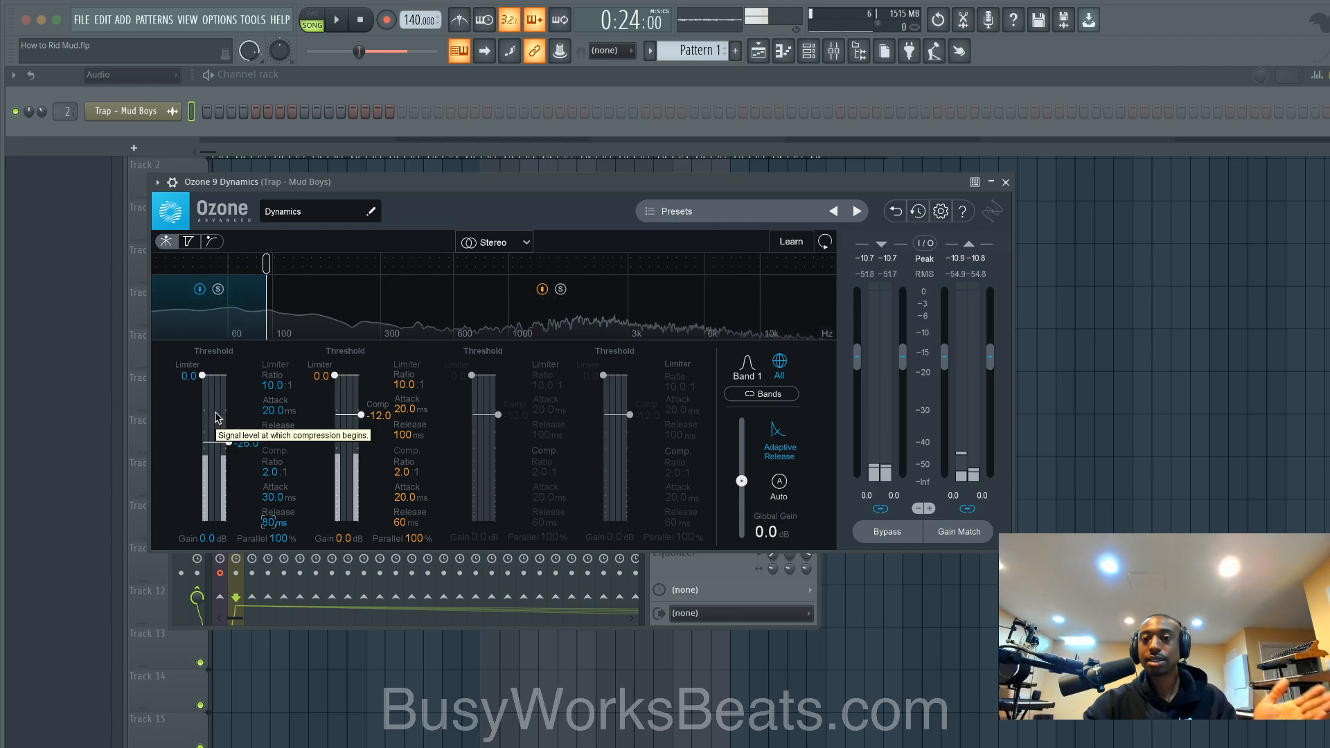
{"action": "key", "text": "space"}
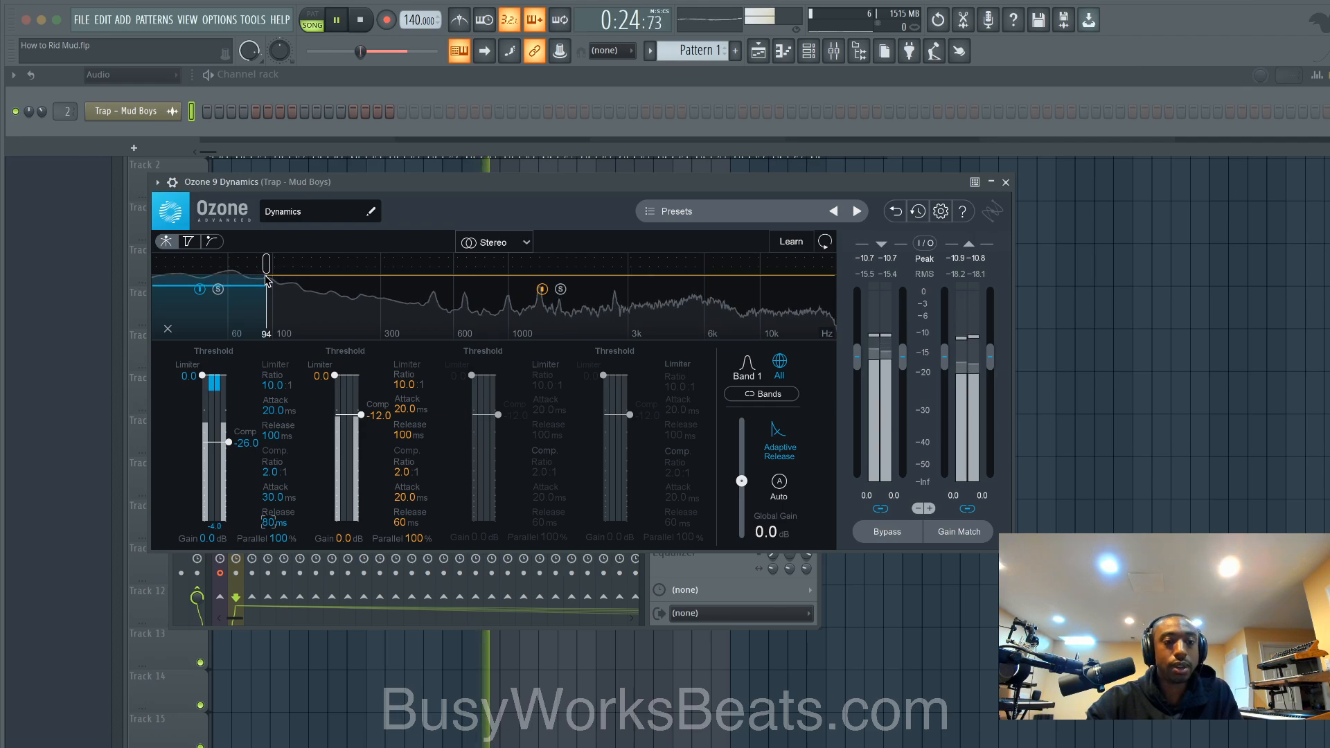
{"action": "key", "text": "space"}
{"action": "left_click_drag", "start_coordinate": [267, 282], "coordinate": [250, 269]}
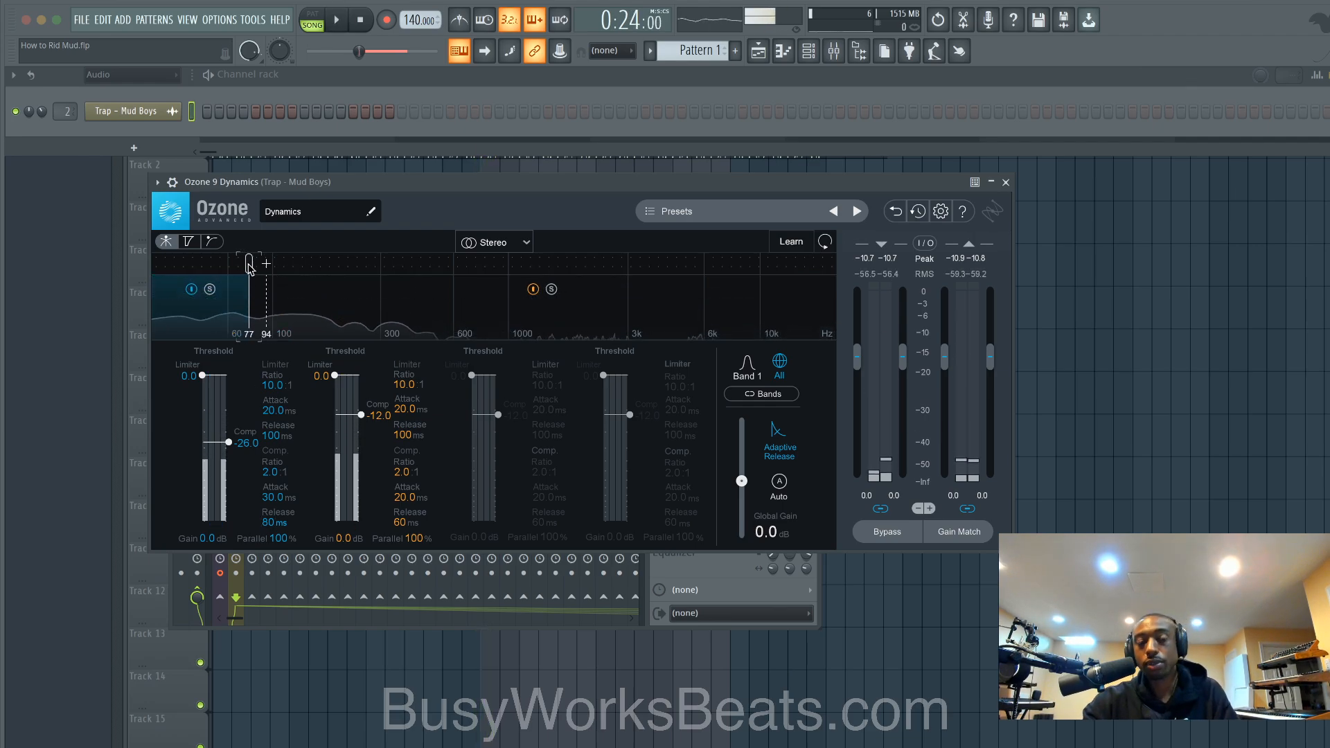
Step: Adjust band 1's compressor threshold to about -28.0 dB while the song plays
{"action": "key", "text": "space"}
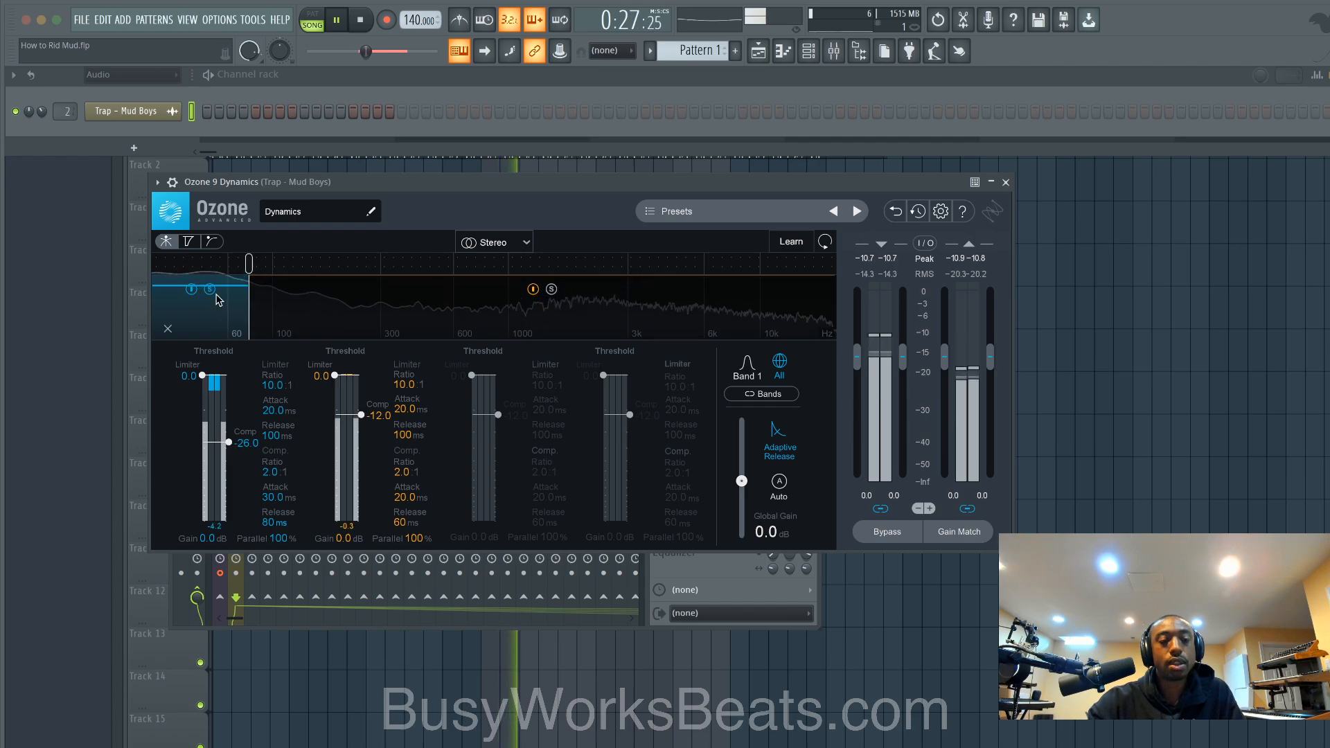
{"action": "left_click_drag", "start_coordinate": [228, 442], "coordinate": [235, 459]}
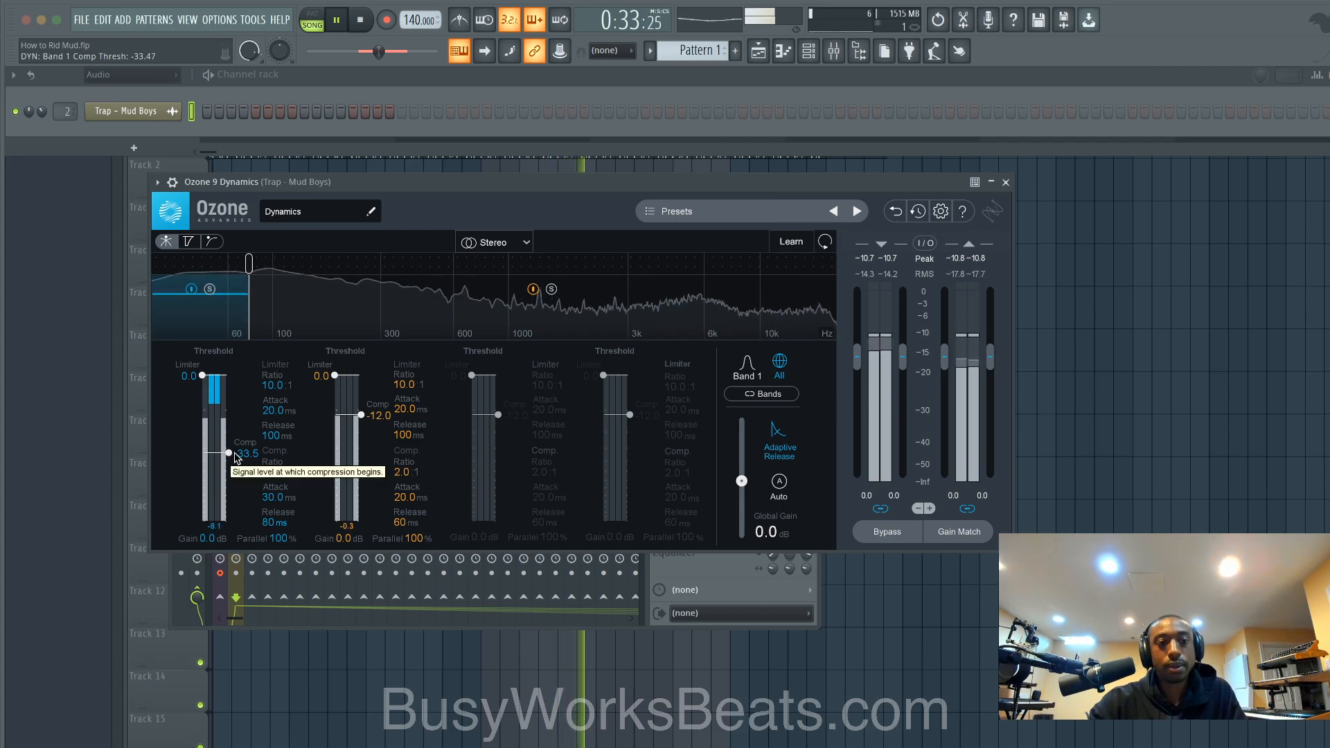
{"action": "left_click_drag", "start_coordinate": [231, 450], "coordinate": [231, 448]}
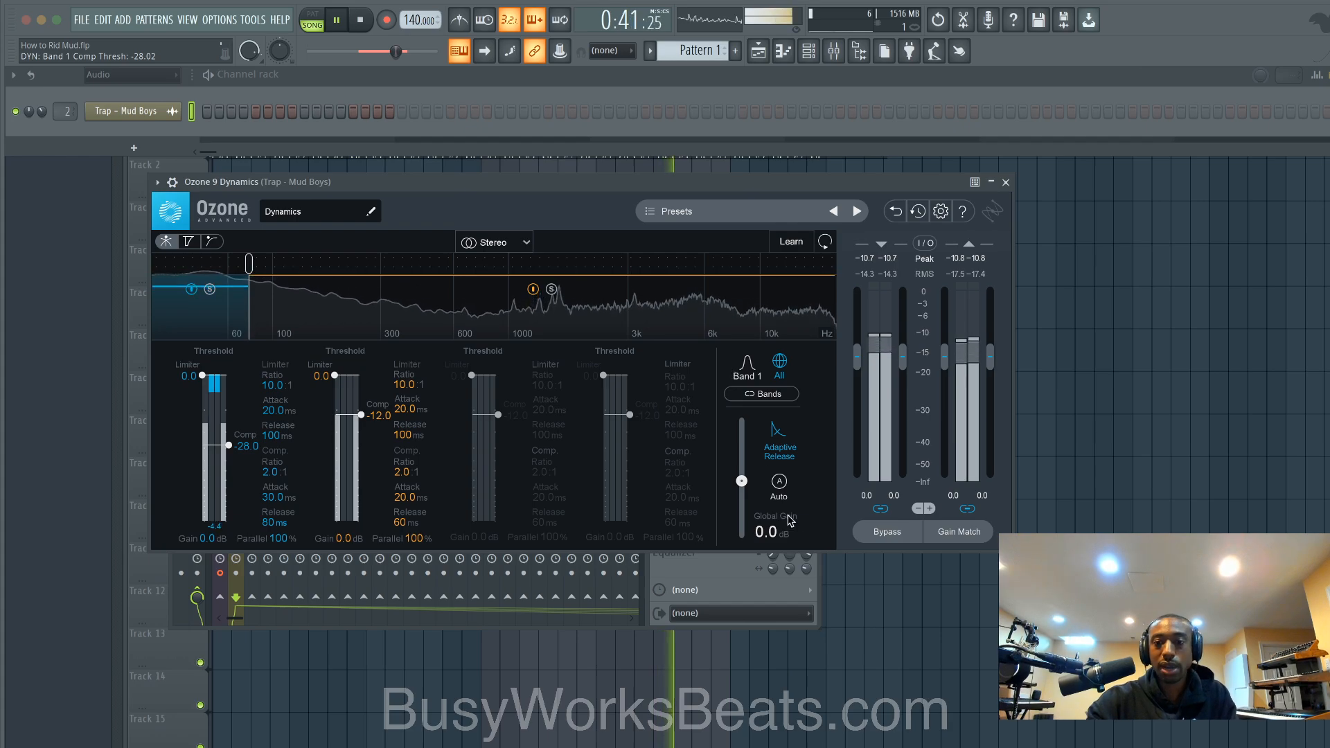
Step: Compare the beat with the Dynamics processing bypassed and active, and stop playback
{"action": "left_click", "coordinate": [894, 534]}
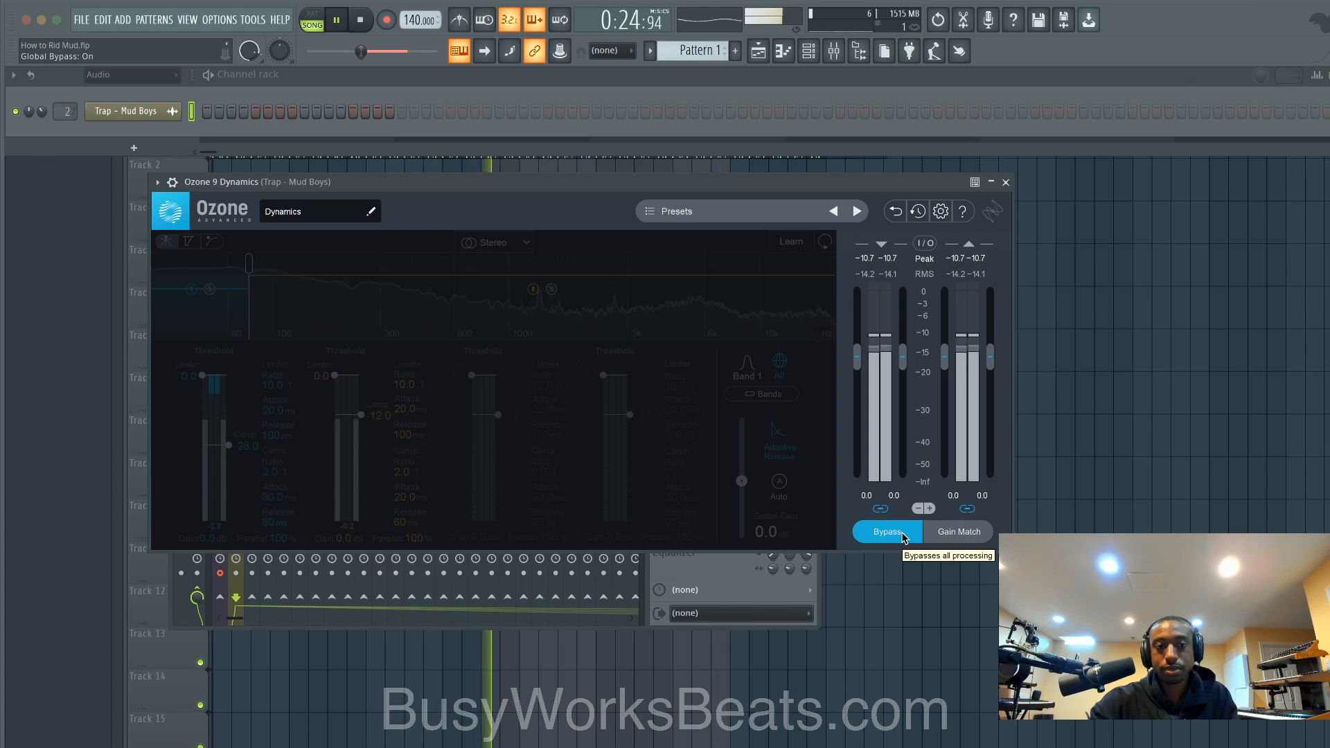
{"action": "left_click", "coordinate": [893, 532]}
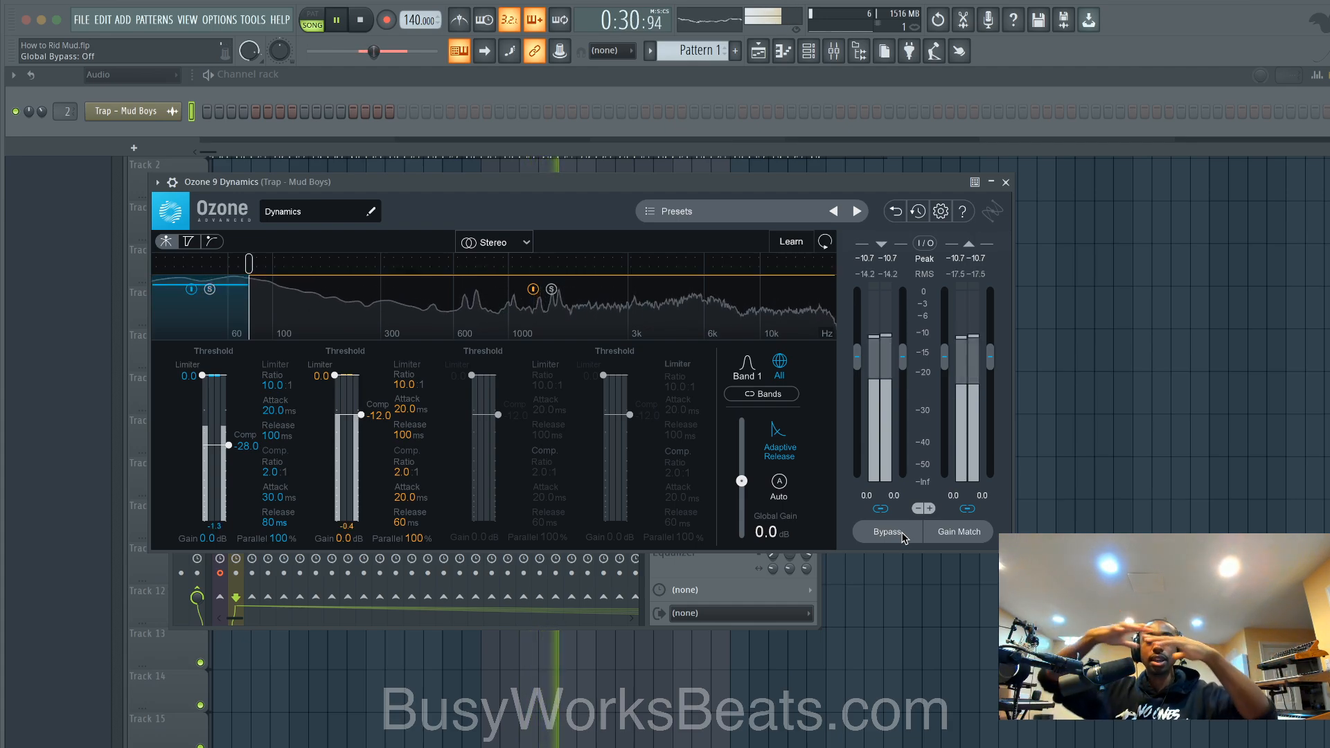
{"action": "key", "text": "space"}
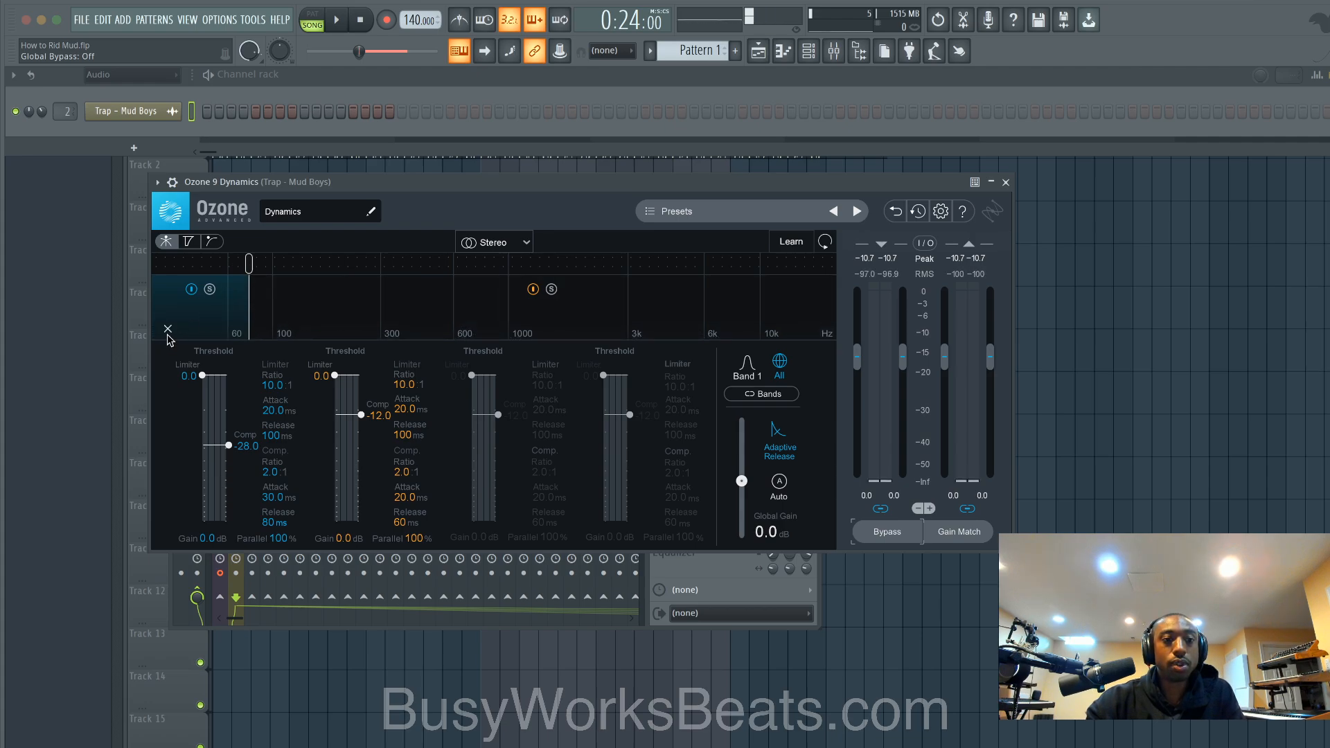
Step: Remove the low-frequency band and switch the Dynamics channel mode to Mid/Side
{"action": "left_click", "coordinate": [167, 328]}
{"action": "left_click", "coordinate": [526, 245]}
{"action": "left_click", "coordinate": [505, 285]}
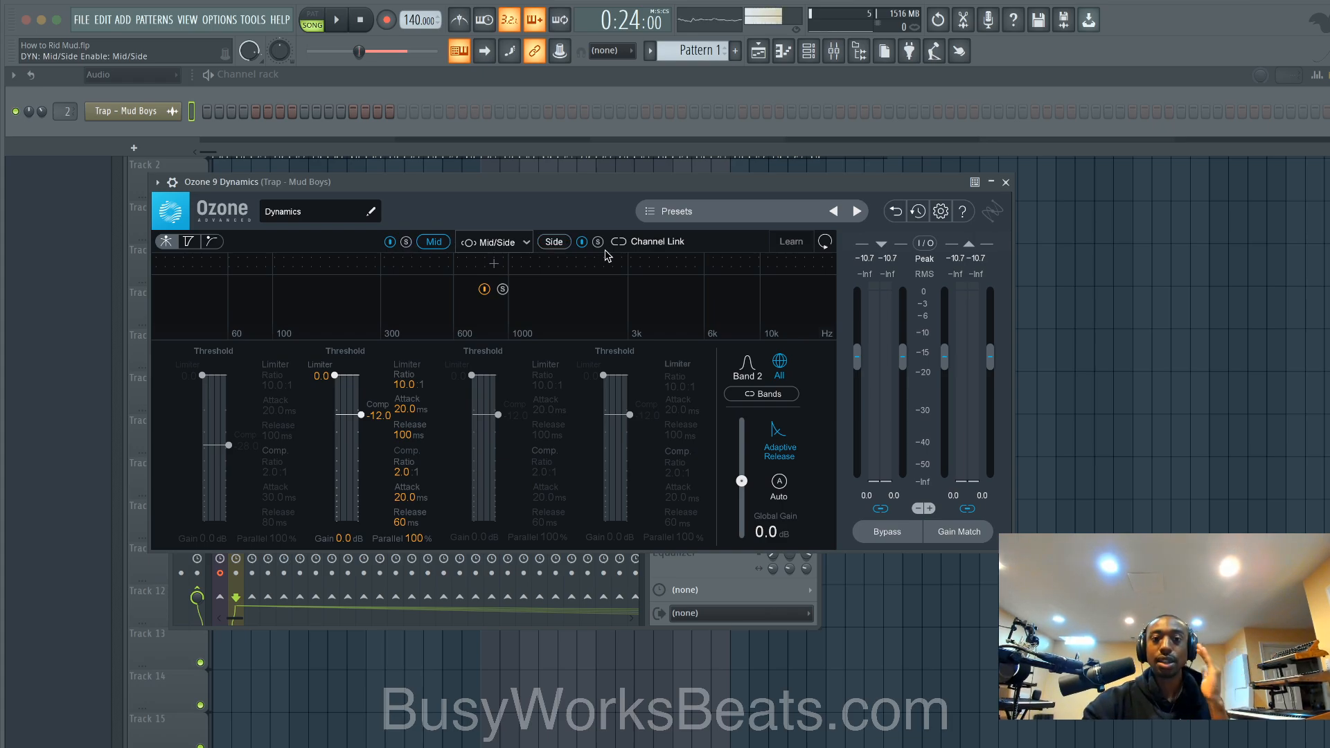
Step: Play the song with the Side channel selected, and add a crossover at about 116 Hz
{"action": "key", "text": "space"}
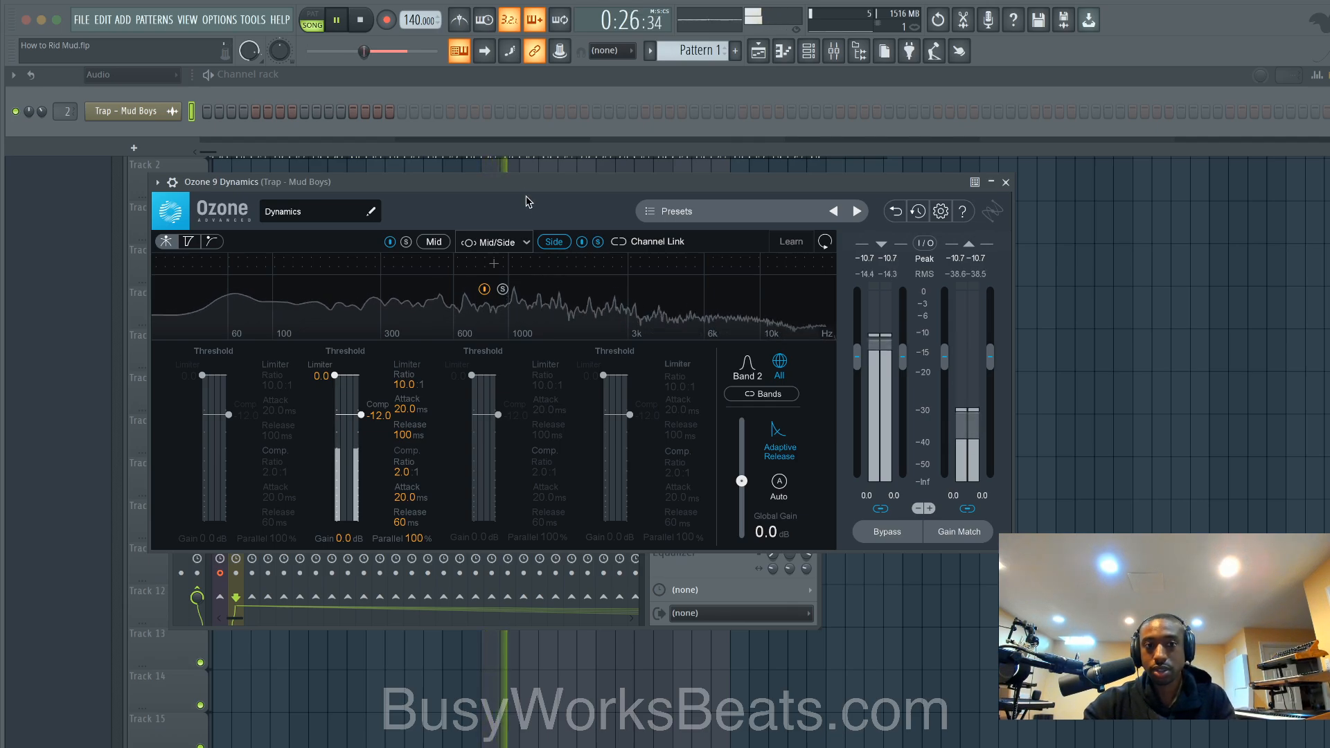
{"action": "left_click_drag", "start_coordinate": [526, 187], "coordinate": [530, 187]}
{"action": "key", "text": "space"}
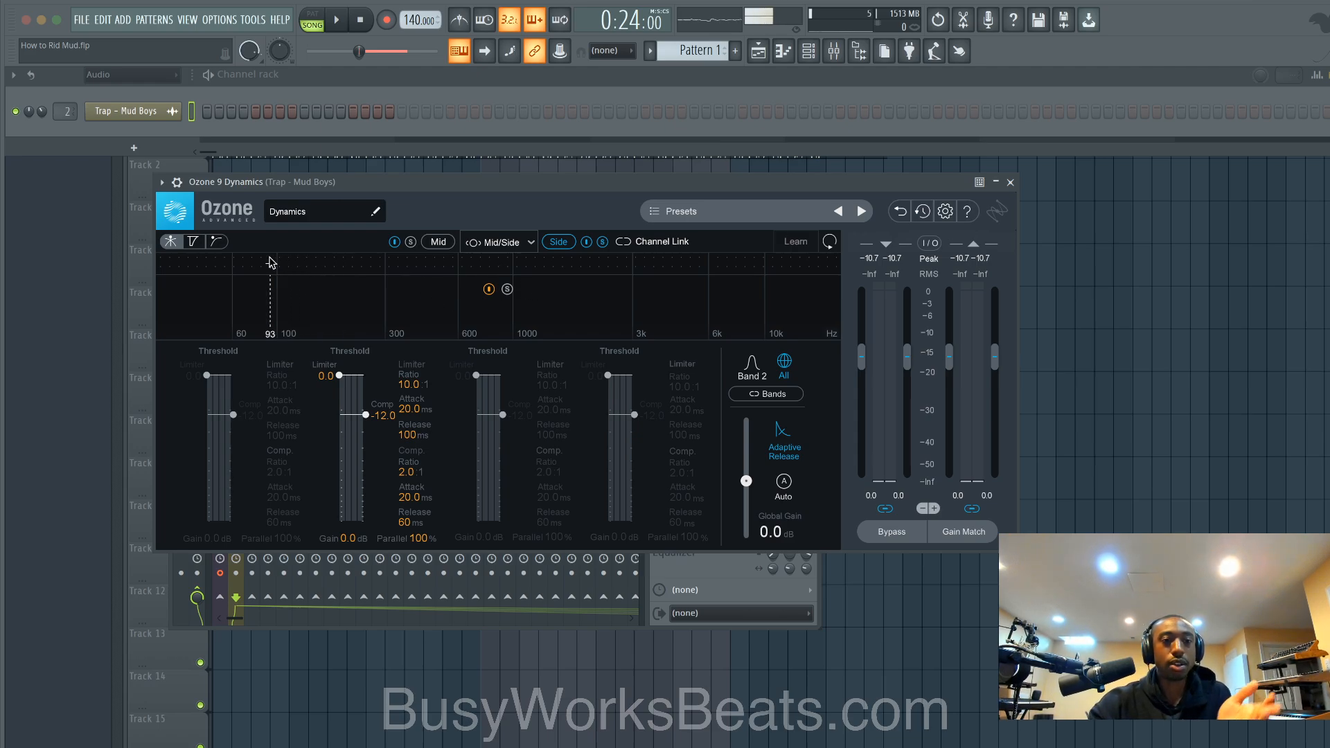
{"action": "left_click_drag", "start_coordinate": [284, 263], "coordinate": [290, 262]}
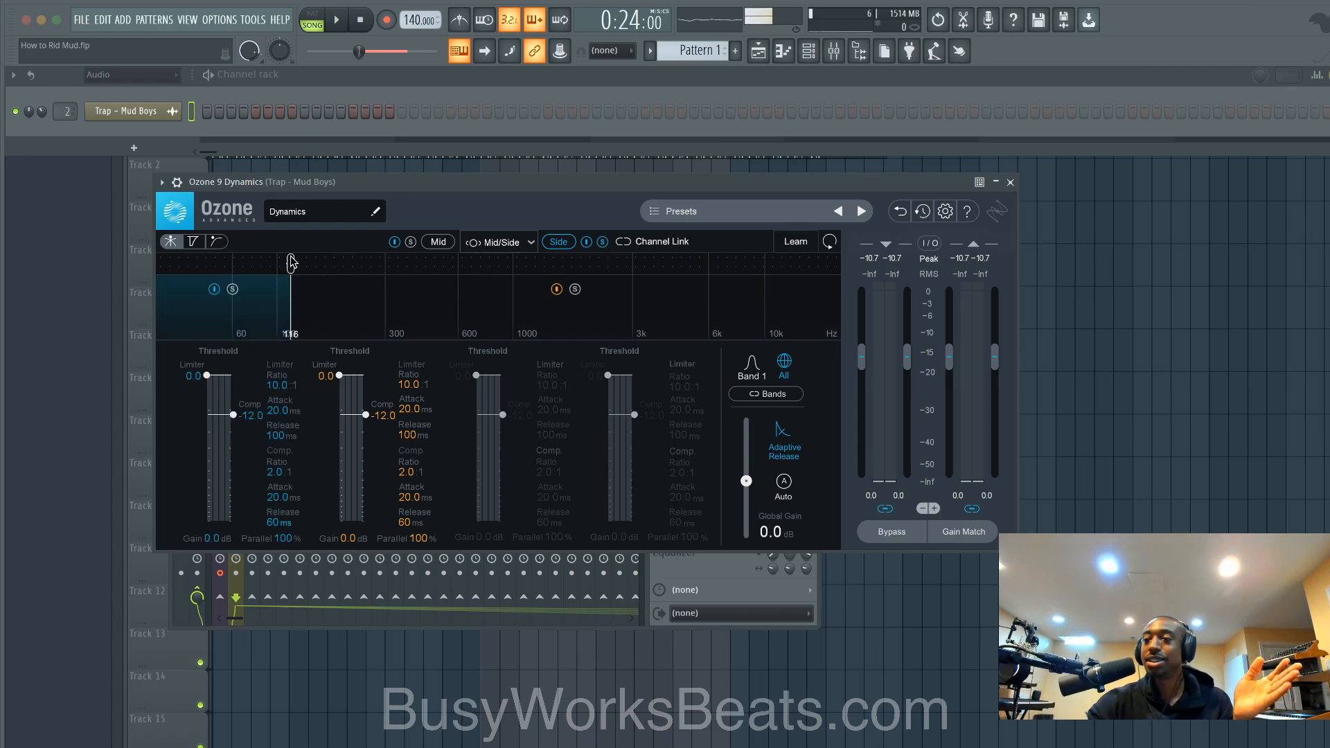
Step: Move the Side channel's crossover up to between the 100 and 300 Hz marks while playing the song
{"action": "key", "text": "space"}
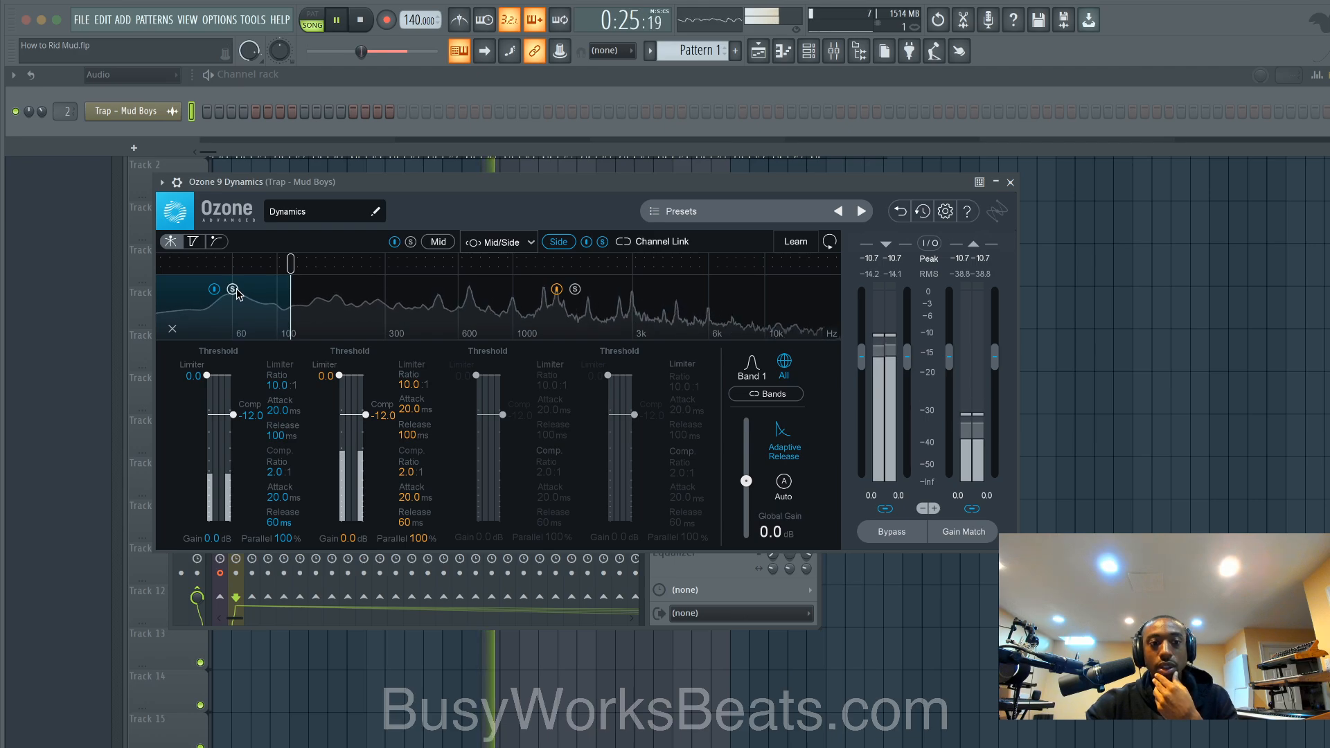
{"action": "left_click_drag", "start_coordinate": [290, 262], "coordinate": [362, 275]}
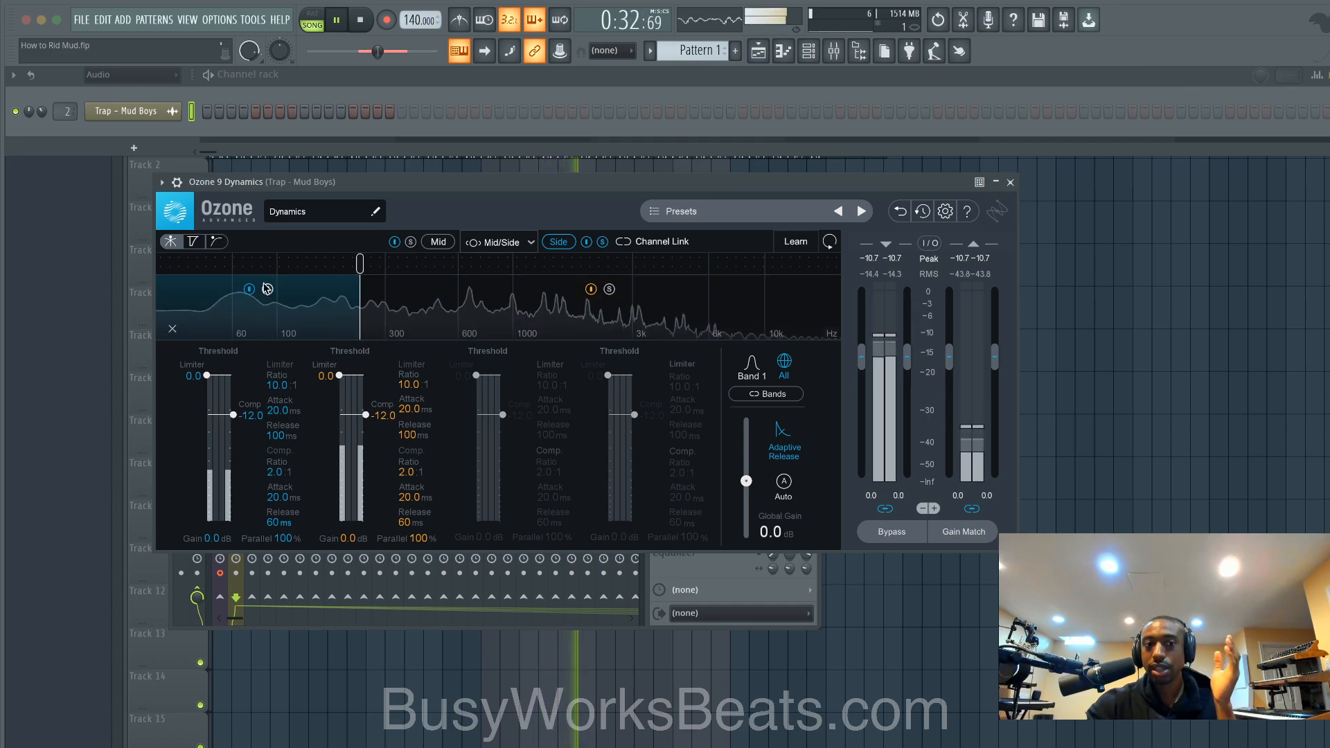
{"action": "key", "text": "space"}
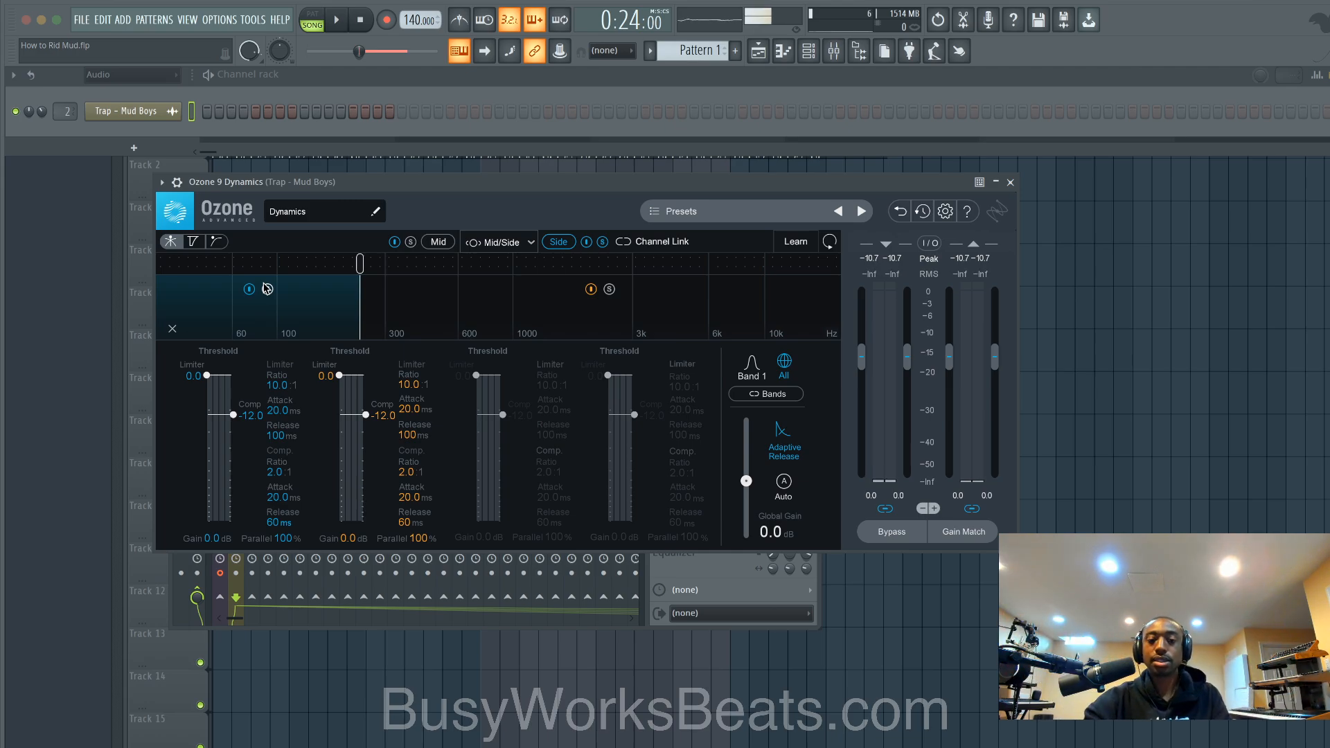
{"action": "key", "text": "space"}
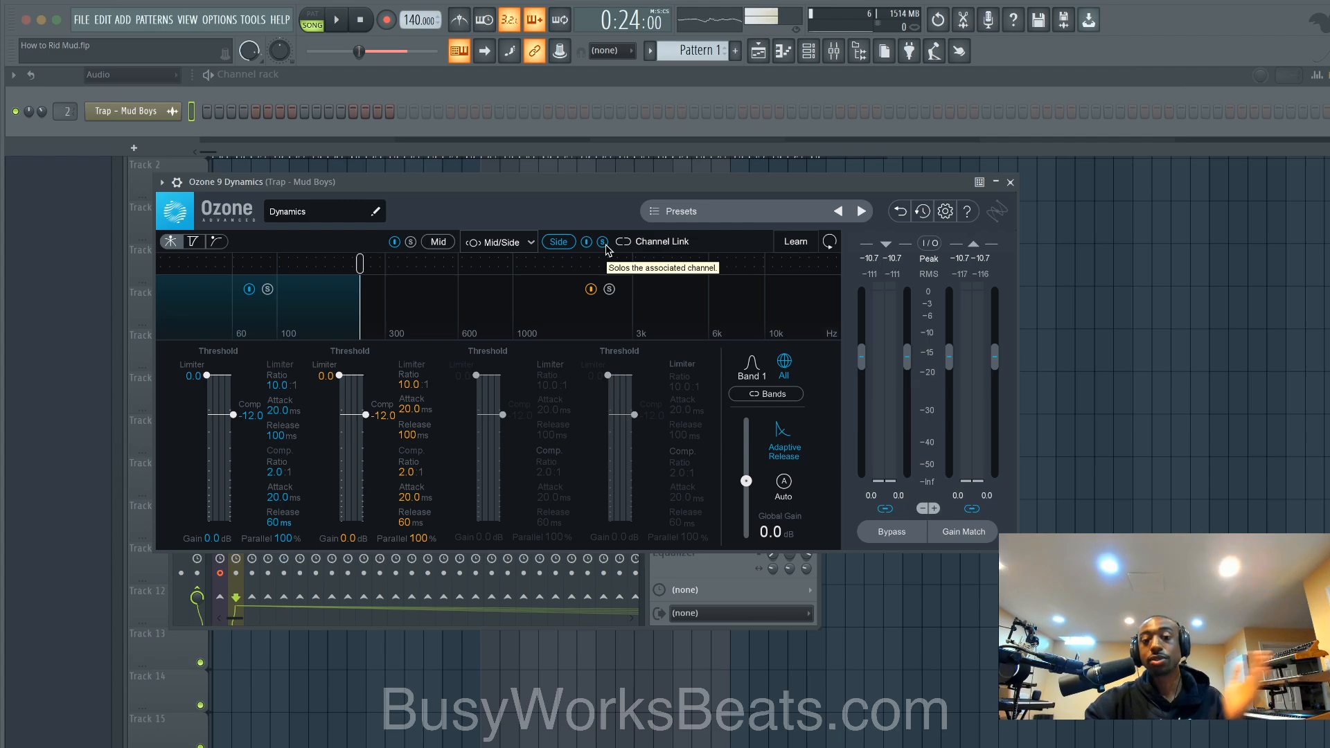
Step: Lower the Side channel's band 1 compressor threshold to about -67.5 dB during playback, and stop the song
{"action": "key", "text": "space"}
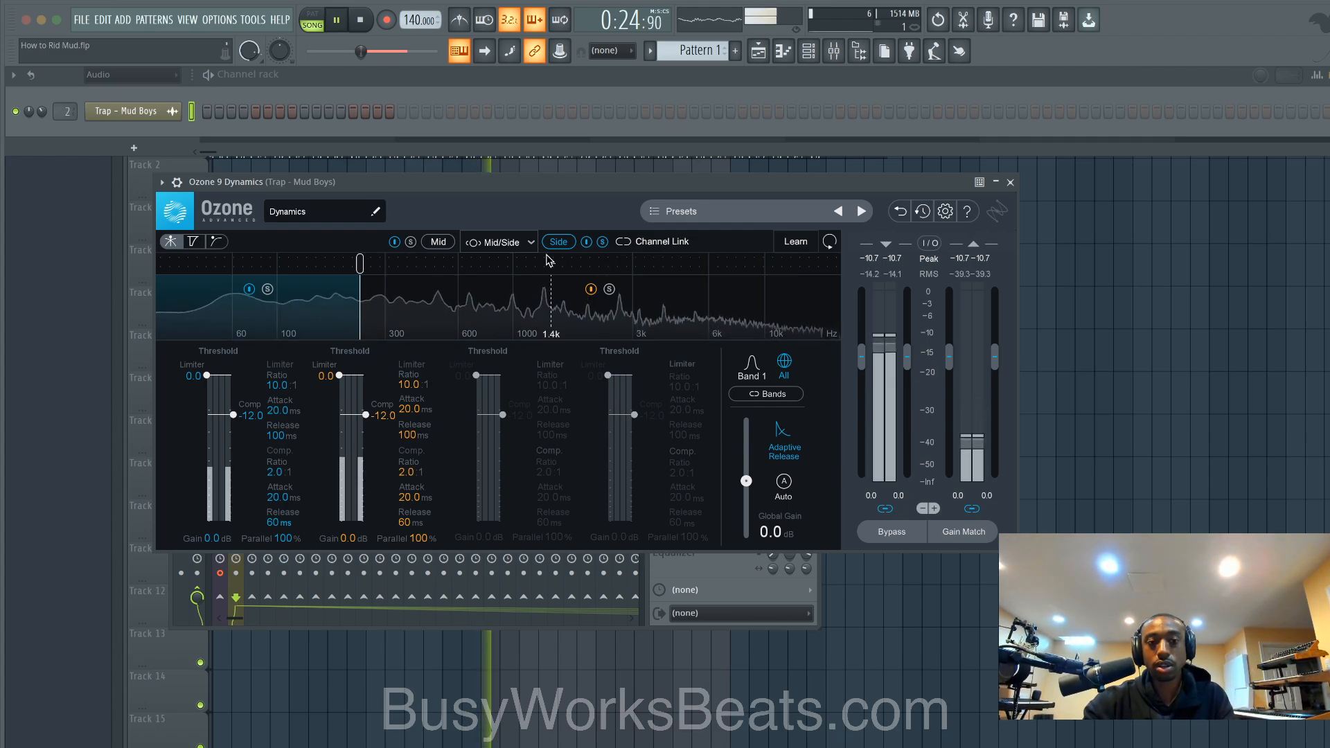
{"action": "left_click_drag", "start_coordinate": [253, 417], "coordinate": [251, 488]}
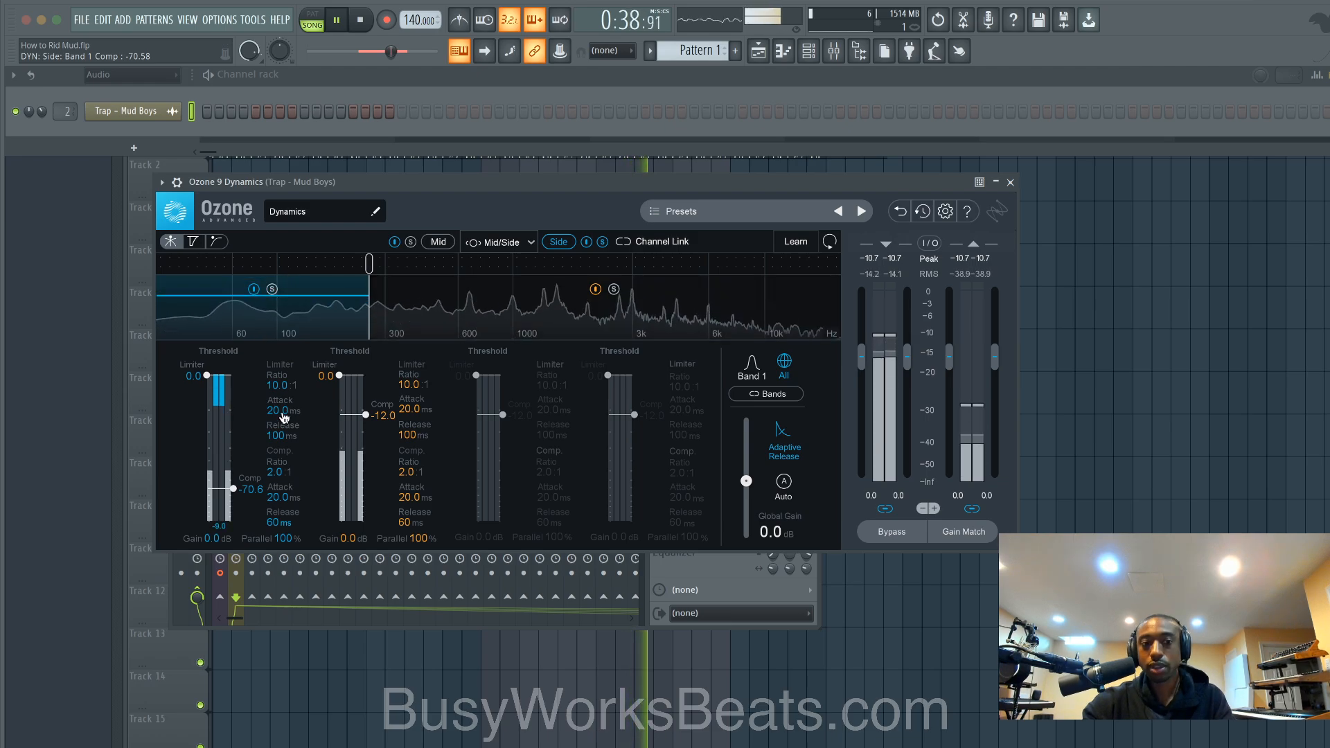
{"action": "left_click_drag", "start_coordinate": [234, 489], "coordinate": [234, 485]}
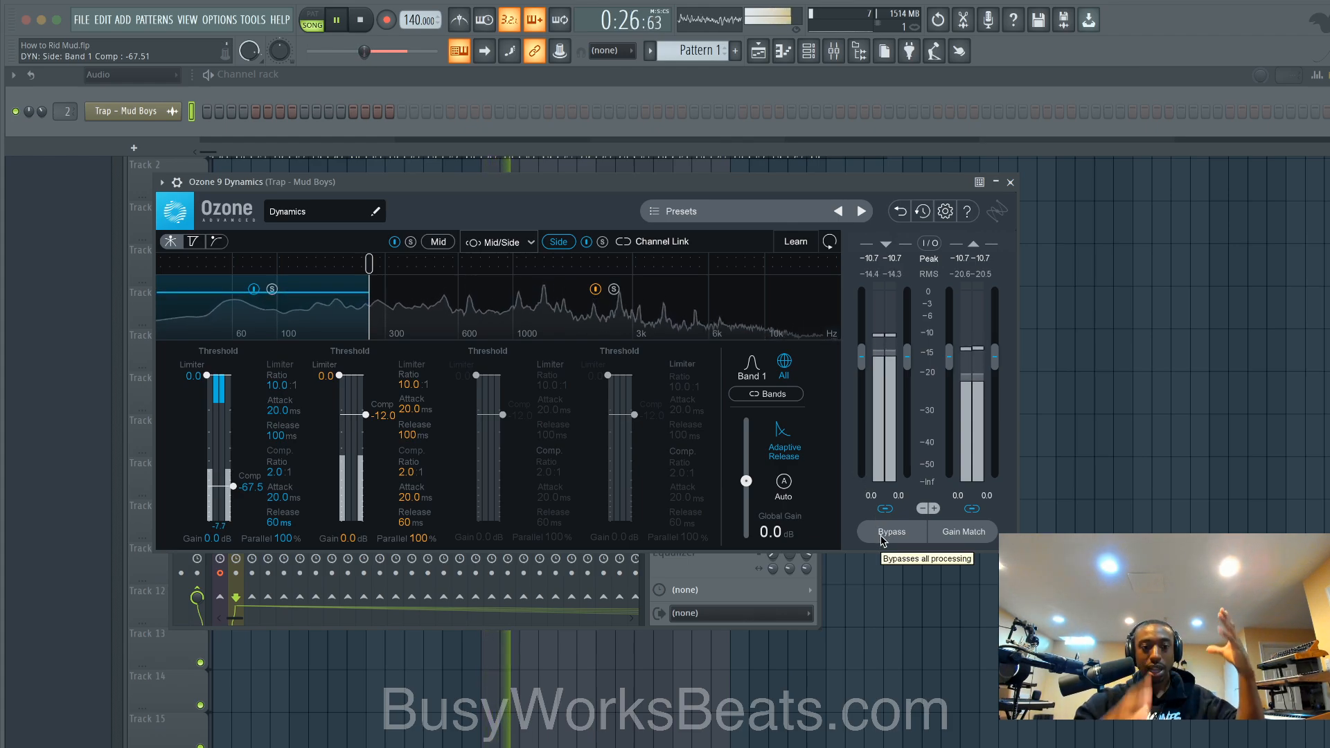
{"action": "key", "text": "space"}
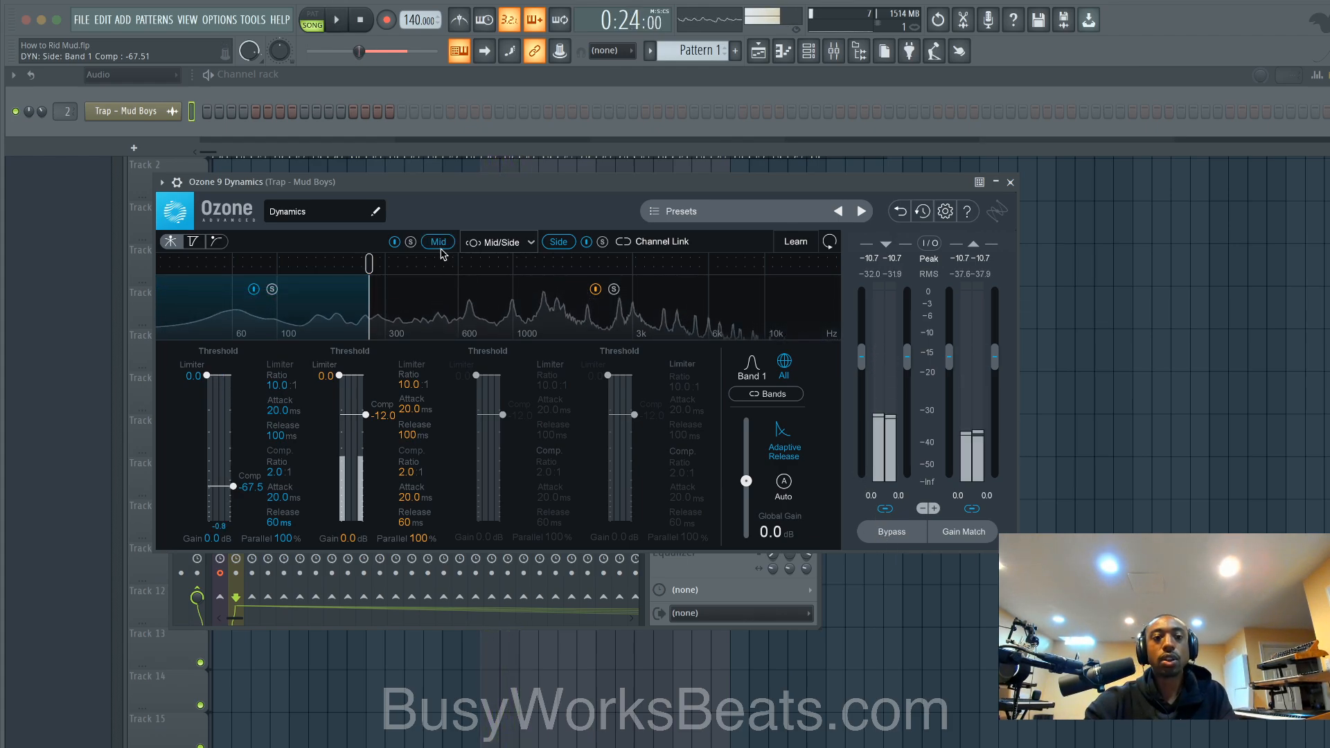
Step: Adjust the Mid channel's band 1 compressor threshold to about -26.5 dB while the song plays, auditioning the band in solo
{"action": "left_click", "coordinate": [425, 247]}
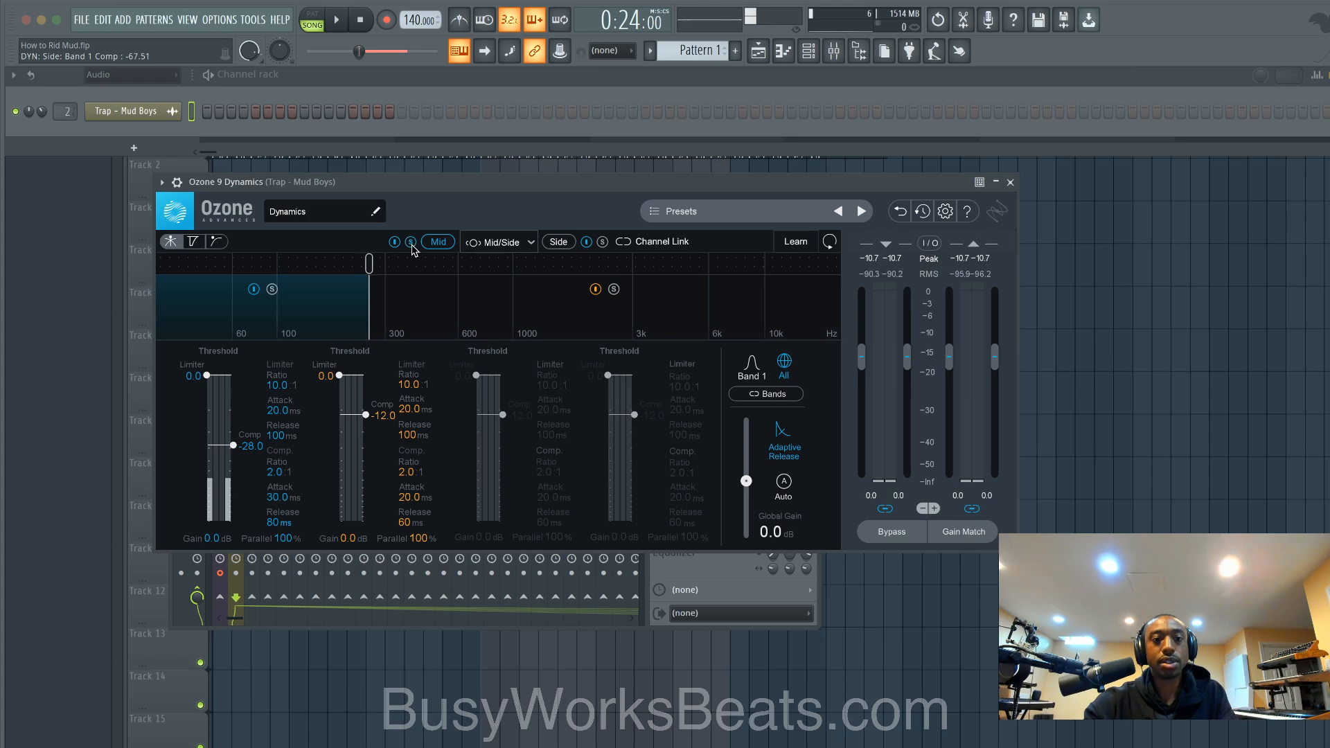
{"action": "key", "text": "space"}
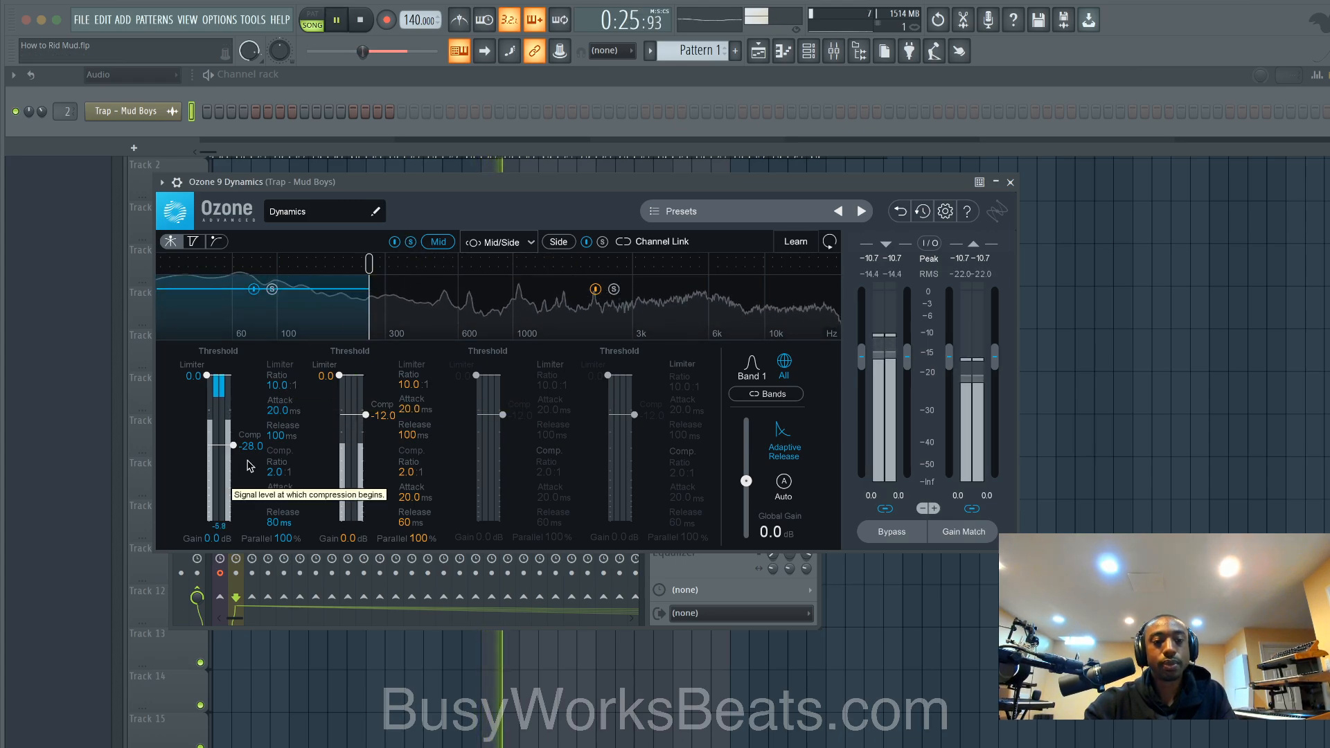
{"action": "left_click_drag", "start_coordinate": [250, 449], "coordinate": [251, 415]}
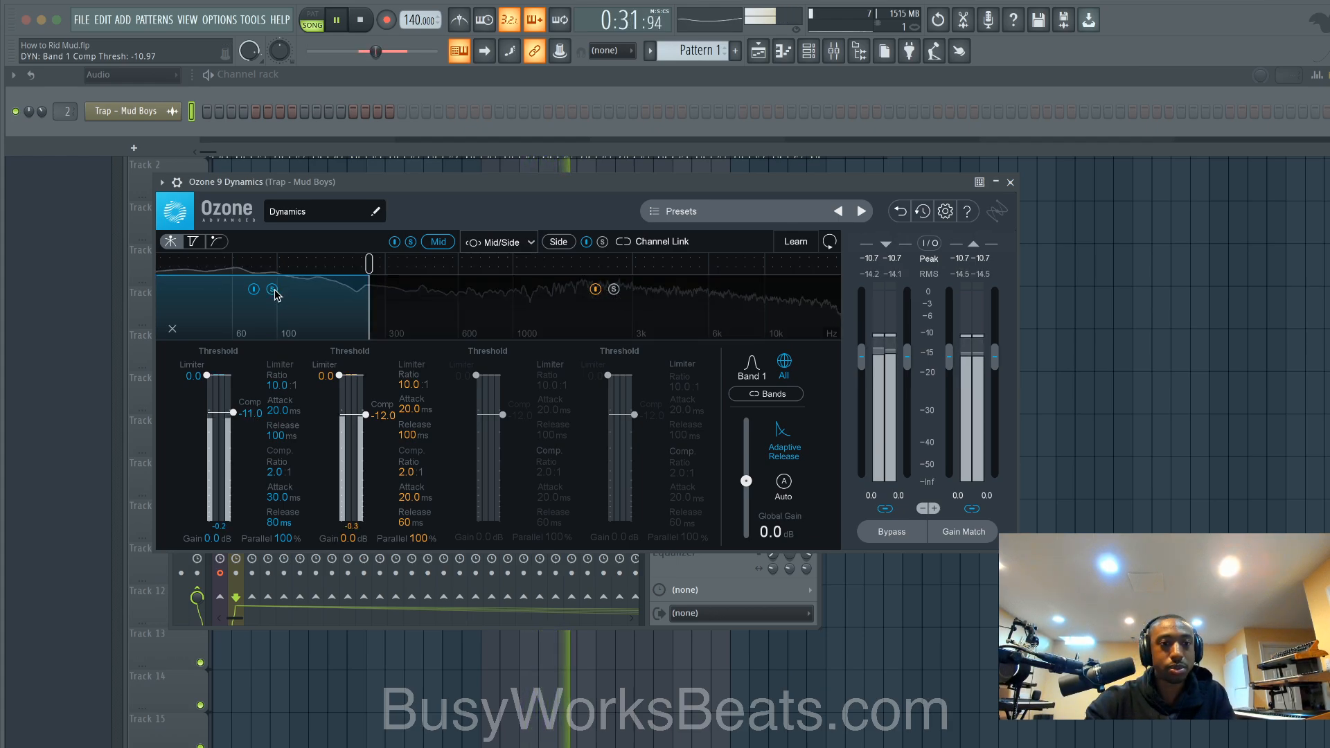
{"action": "left_click_drag", "start_coordinate": [235, 415], "coordinate": [236, 457]}
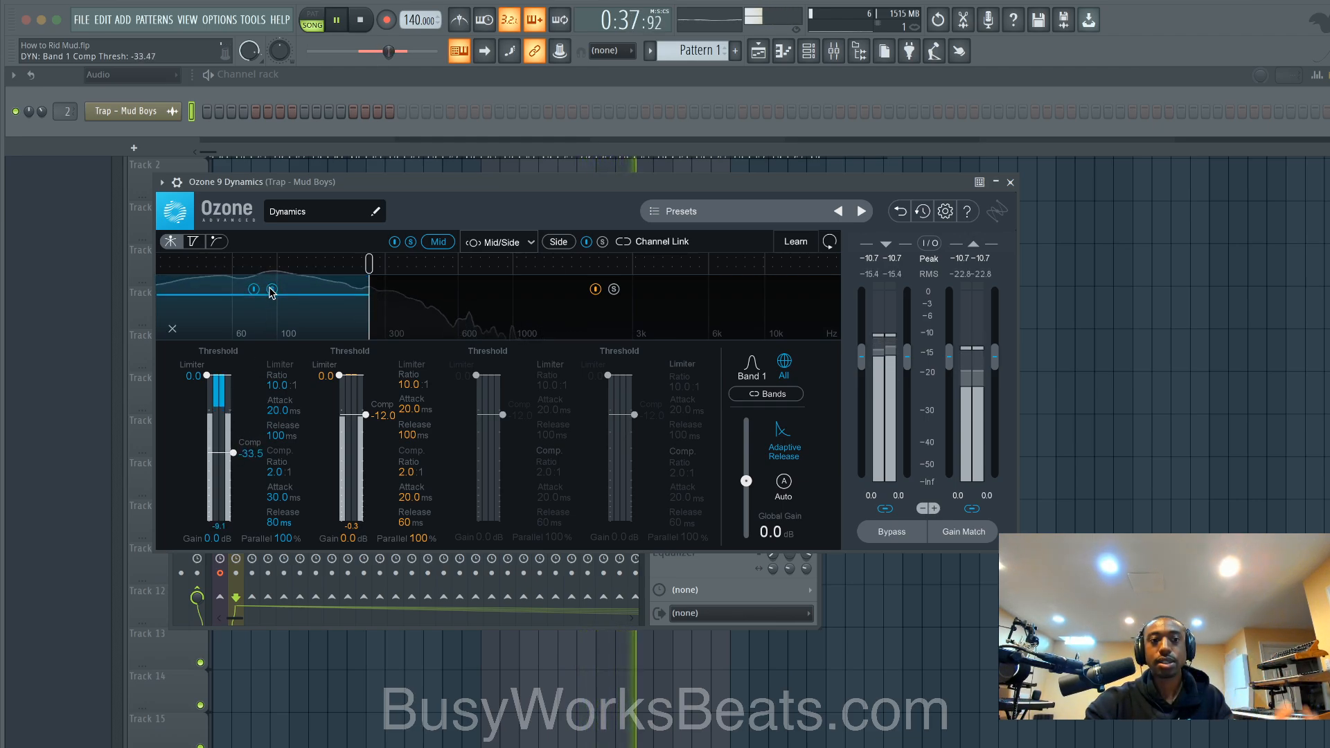
{"action": "left_click", "coordinate": [272, 291]}
{"action": "left_click_drag", "start_coordinate": [233, 454], "coordinate": [235, 448]}
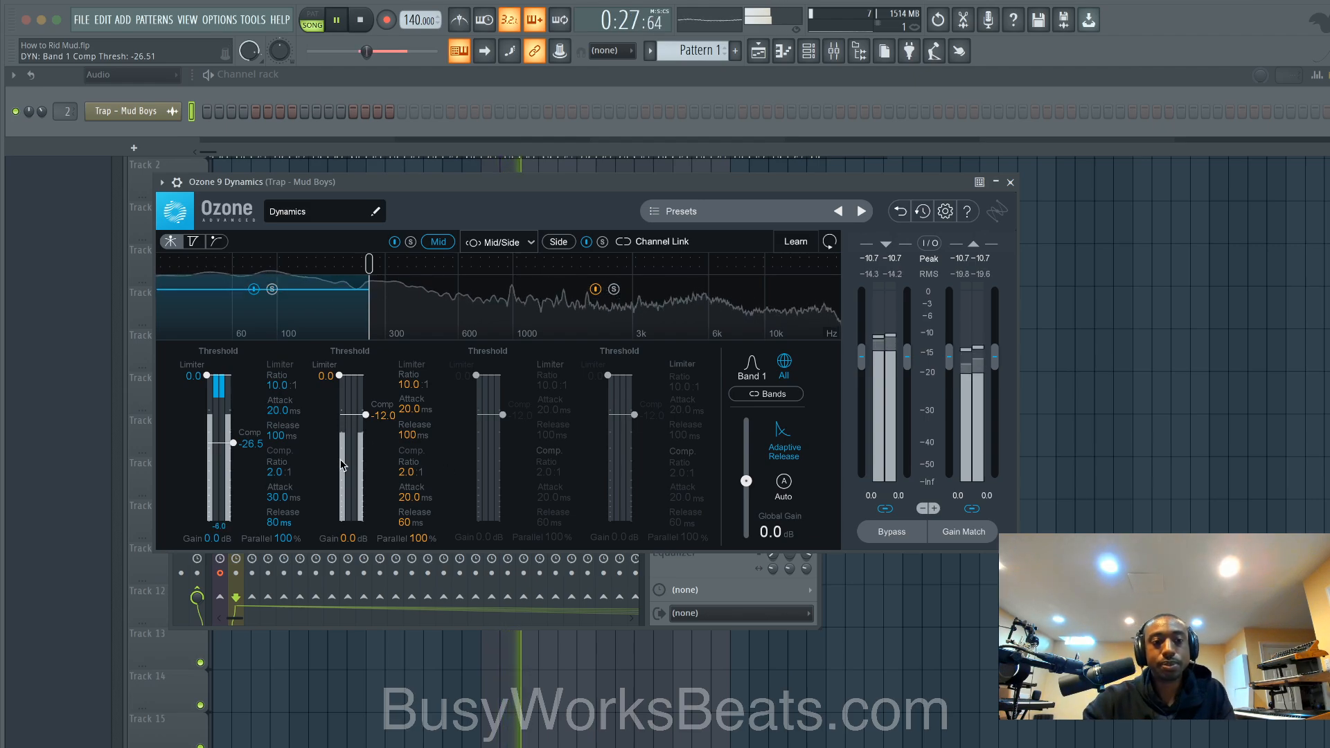
Step: Set the Side channel's band 1 compressor attack to 30 ms and release to 80 ms
{"action": "left_click", "coordinate": [561, 243]}
{"action": "double_click", "coordinate": [278, 500]}
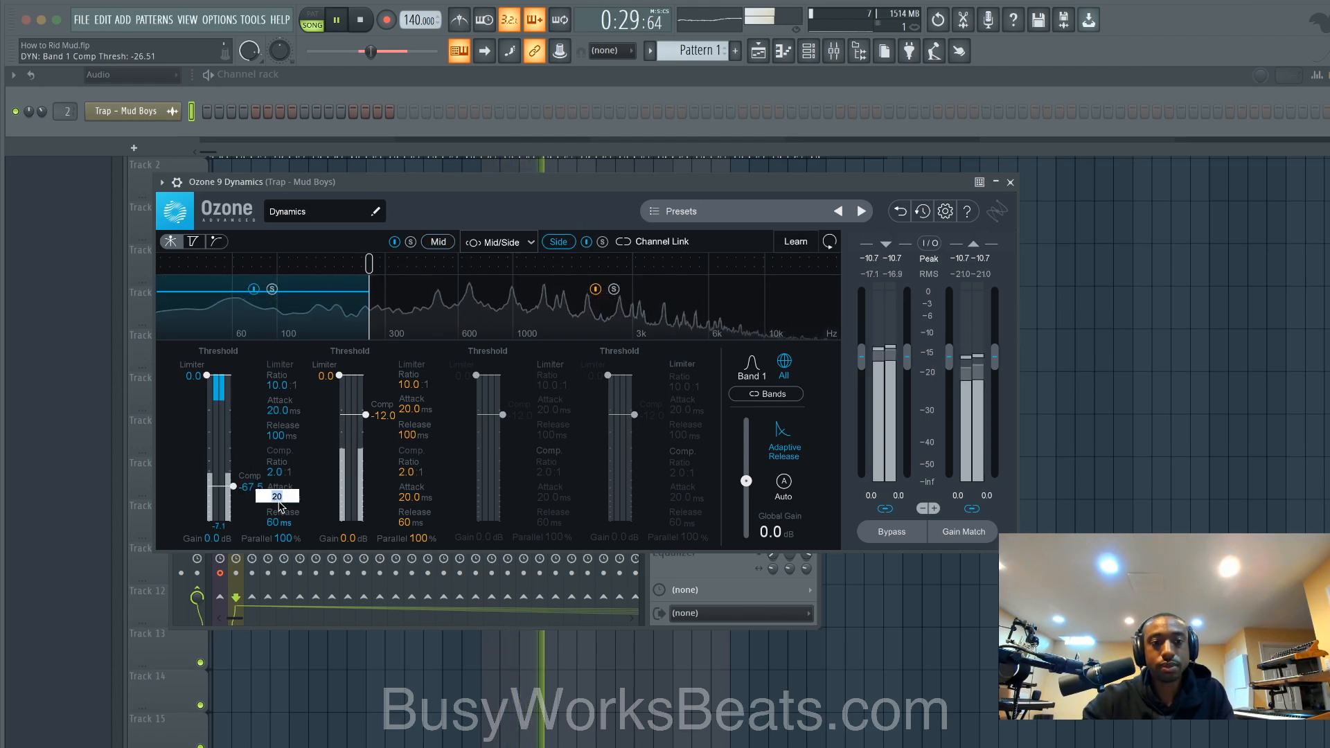
{"action": "type", "text": "30"}
{"action": "key", "text": "Return"}
{"action": "double_click", "coordinate": [272, 521]}
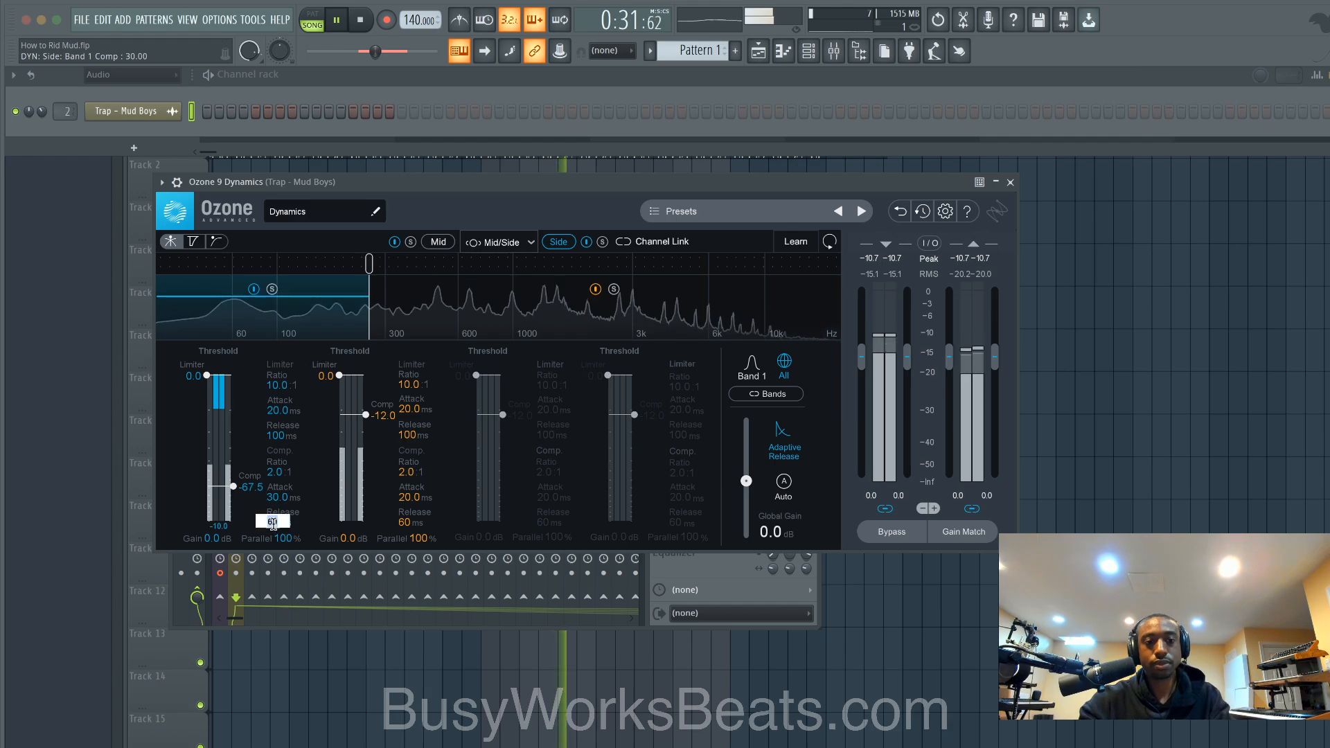
{"action": "type", "text": "80"}
{"action": "key", "text": "Return"}
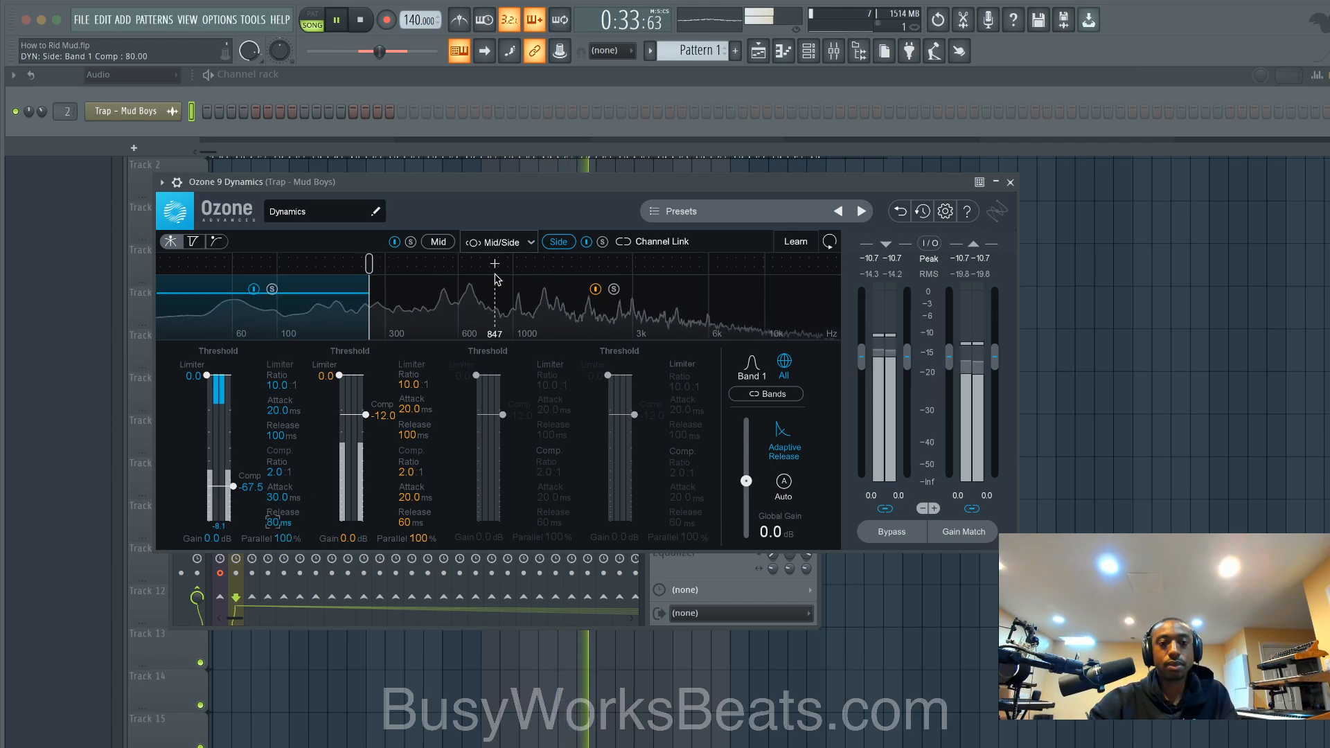
Step: Close the Dynamics plugin and load Ozone 9 Exciter in the second effect slot of the Trap - Mud Boys track
{"action": "left_click", "coordinate": [1010, 183]}
{"action": "left_click", "coordinate": [696, 263]}
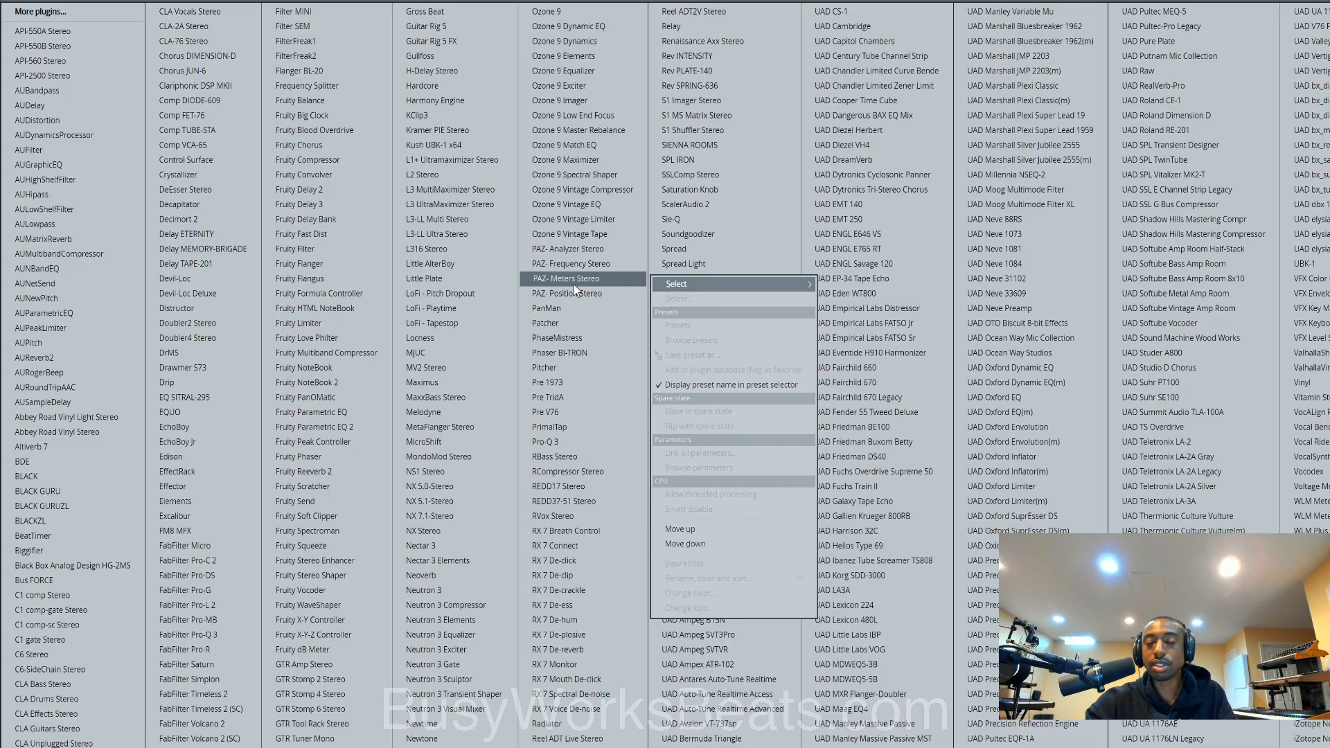
{"action": "left_click", "coordinate": [593, 86]}
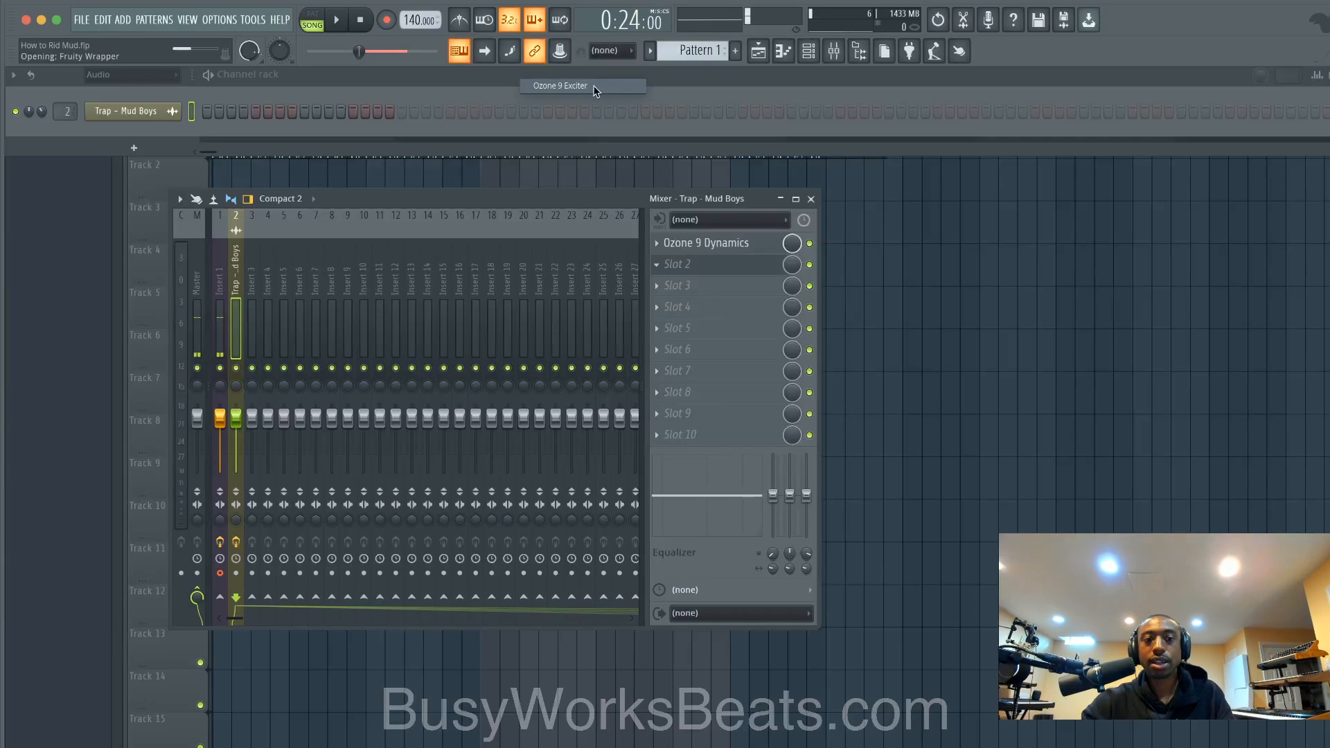
Step: Play the song and add an Exciter crossover at about 87 Hz, keeping the low band on Triode
{"action": "key", "text": "space"}
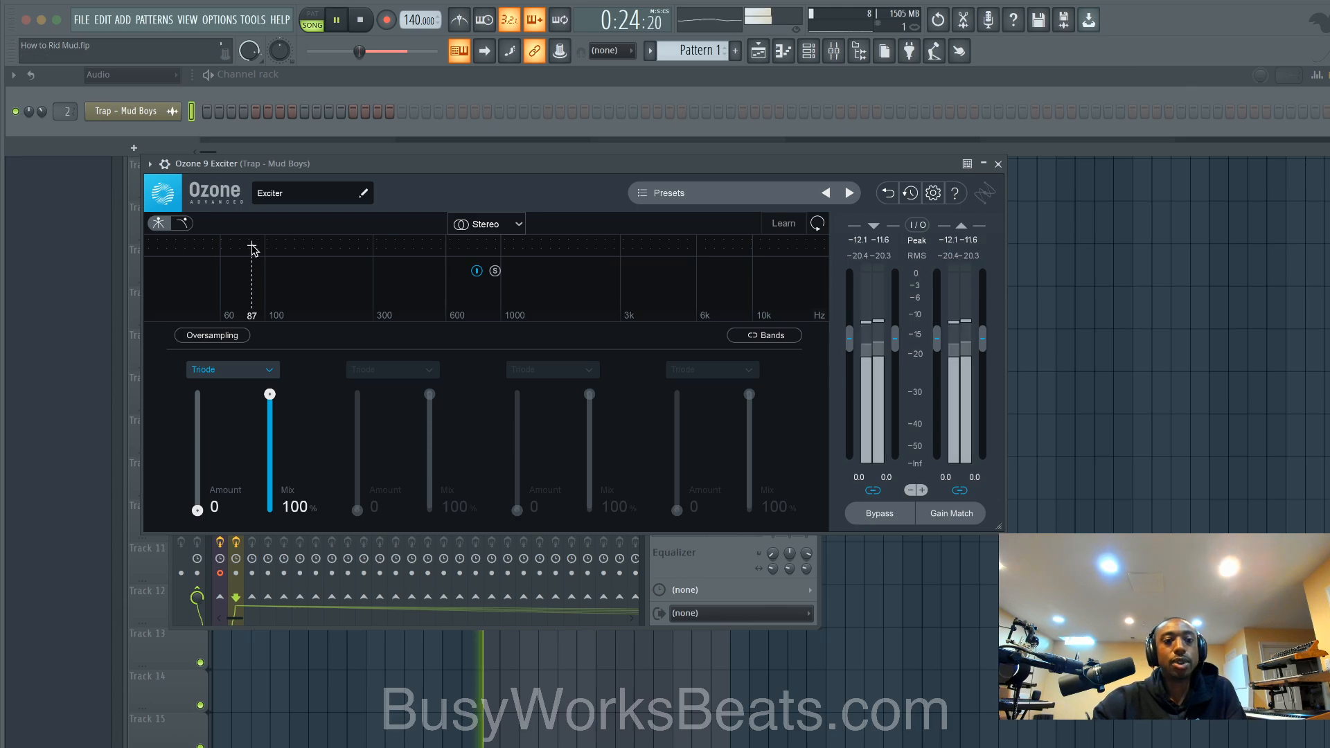
{"action": "left_click", "coordinate": [252, 250]}
{"action": "left_click", "coordinate": [228, 370]}
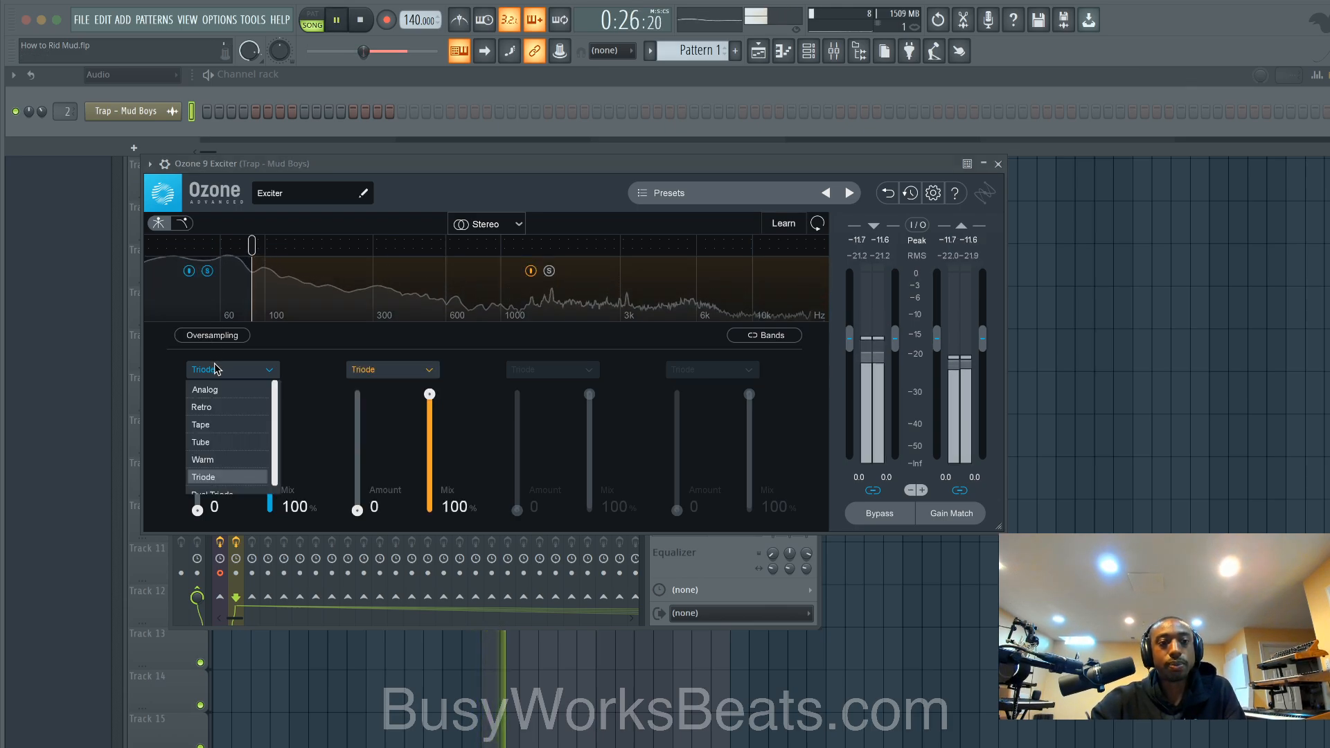
{"action": "left_click", "coordinate": [215, 369]}
Step: Set the Exciter's low band to an amount of about 9.3 and a mix of about 16.3%
{"action": "left_click_drag", "start_coordinate": [197, 510], "coordinate": [197, 438]}
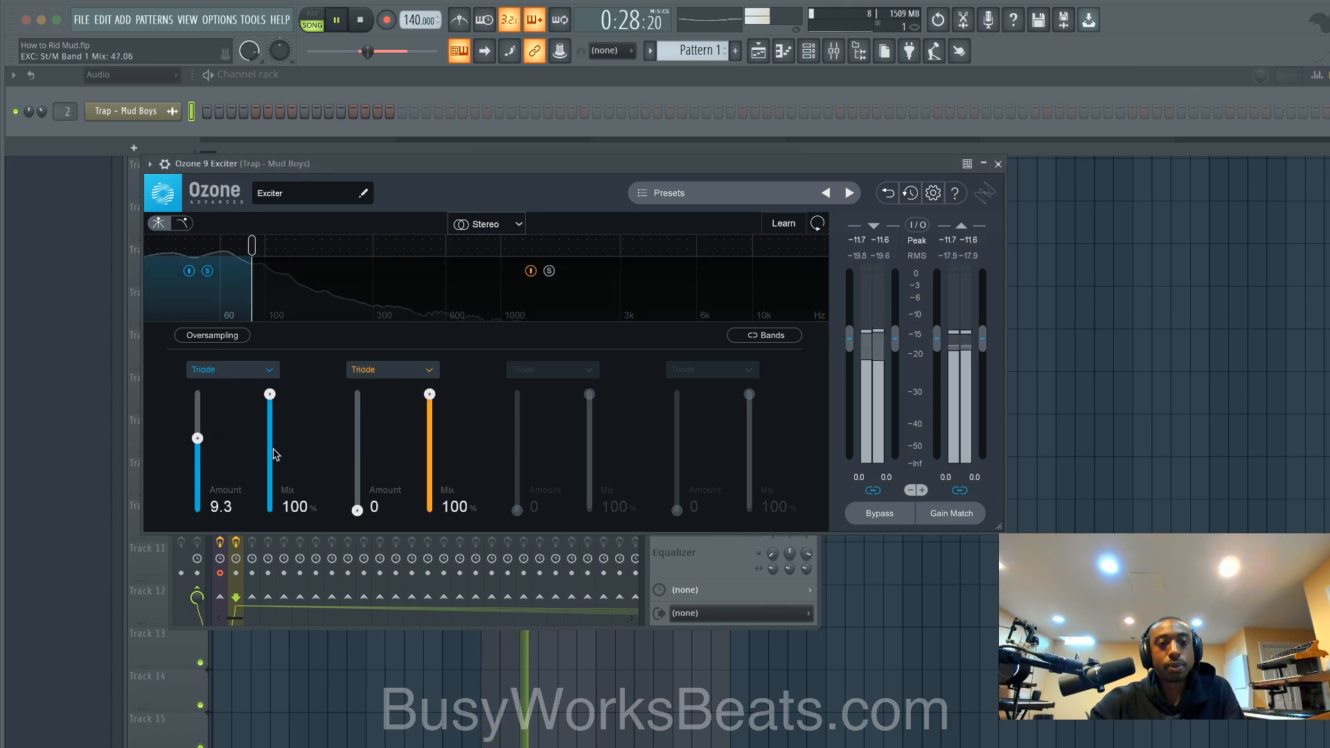
{"action": "left_click_drag", "start_coordinate": [269, 394], "coordinate": [269, 464]}
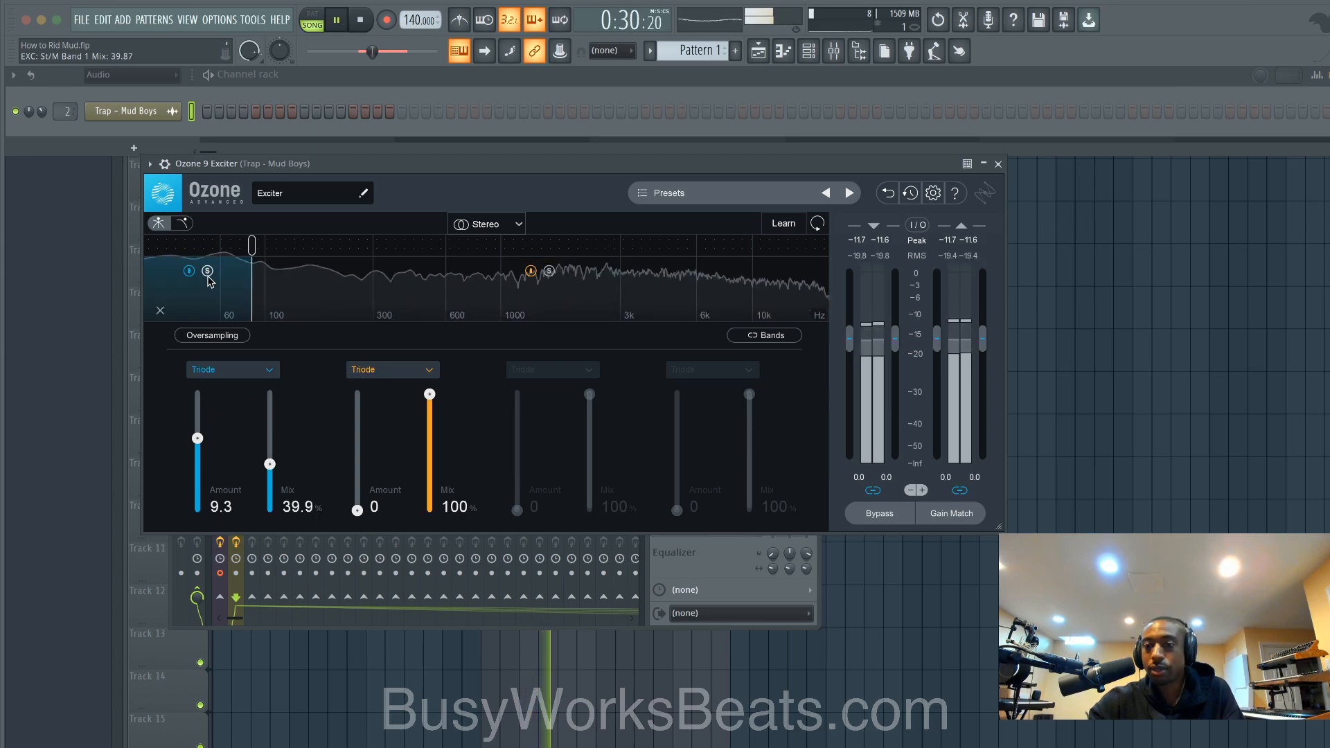
{"action": "left_click_drag", "start_coordinate": [270, 464], "coordinate": [269, 492]}
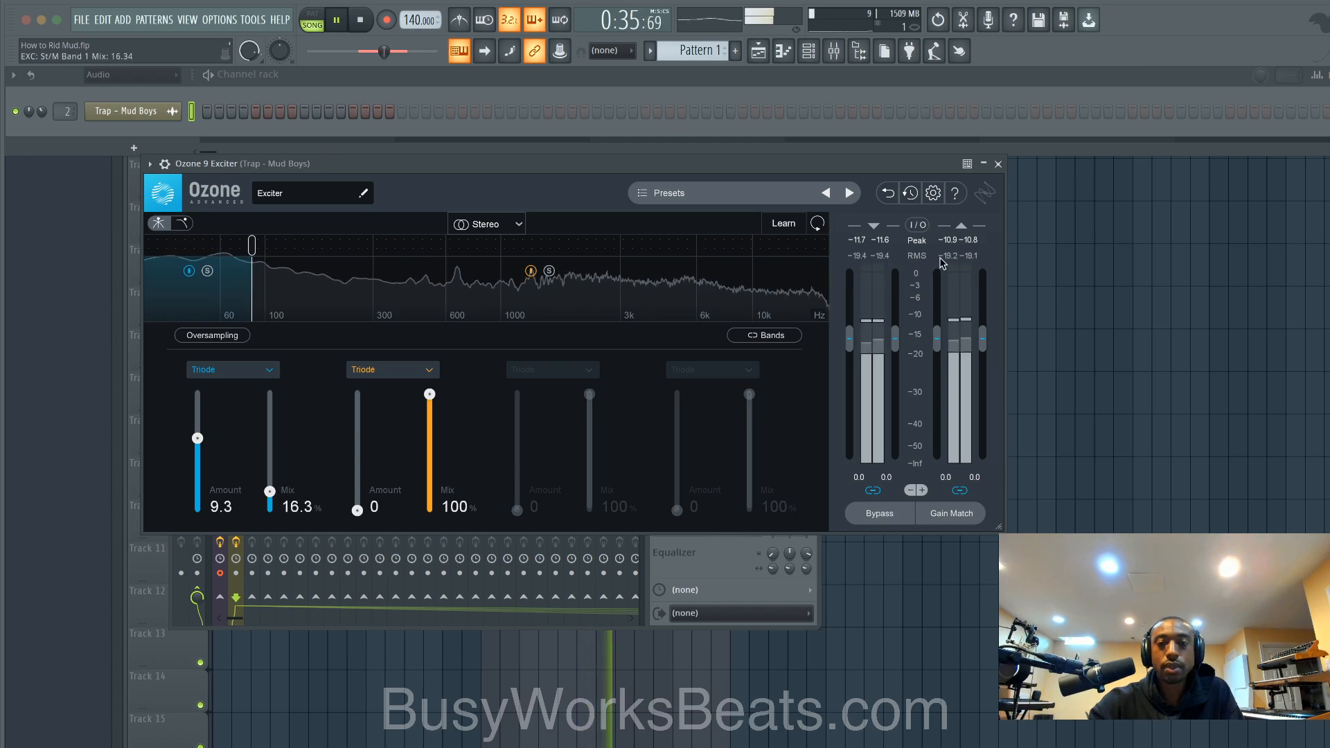
Step: Close and reopen the Exciter, turn on its Oversampling, and close the plugin again
{"action": "left_click", "coordinate": [998, 164]}
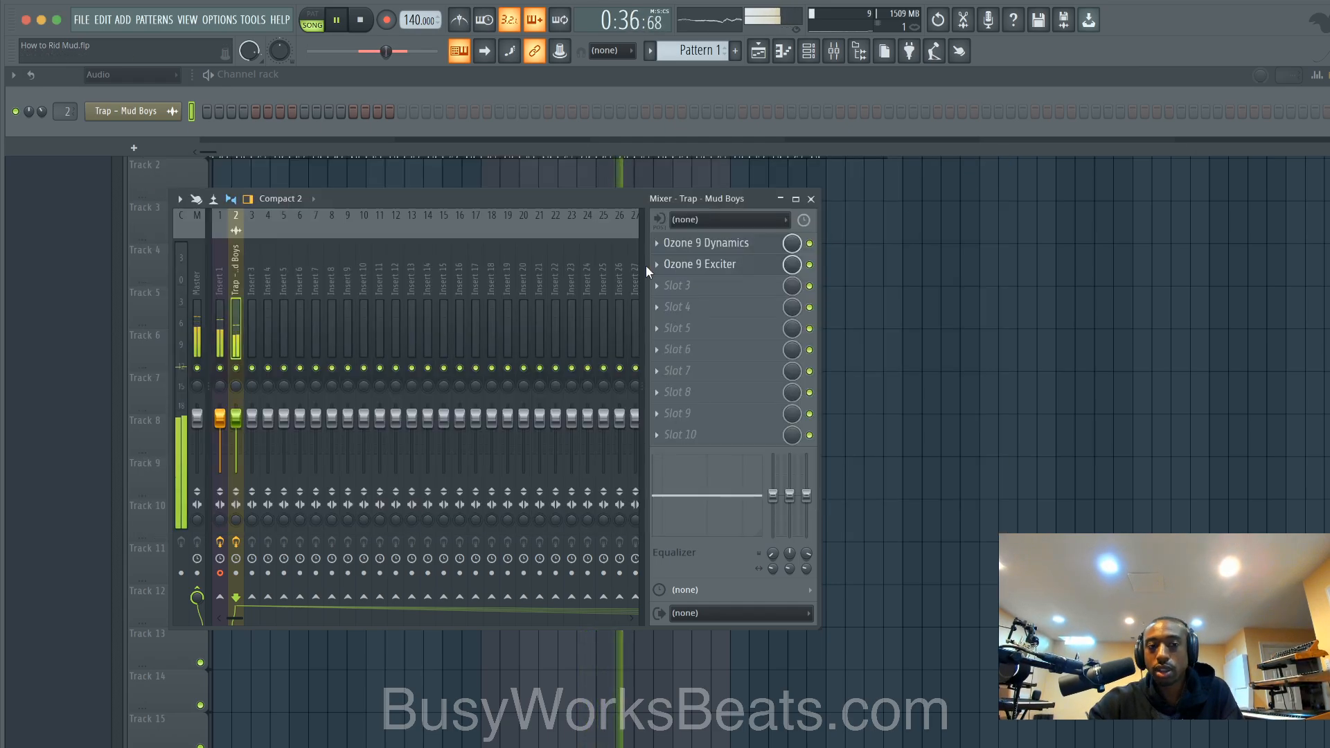
{"action": "left_click", "coordinate": [717, 271]}
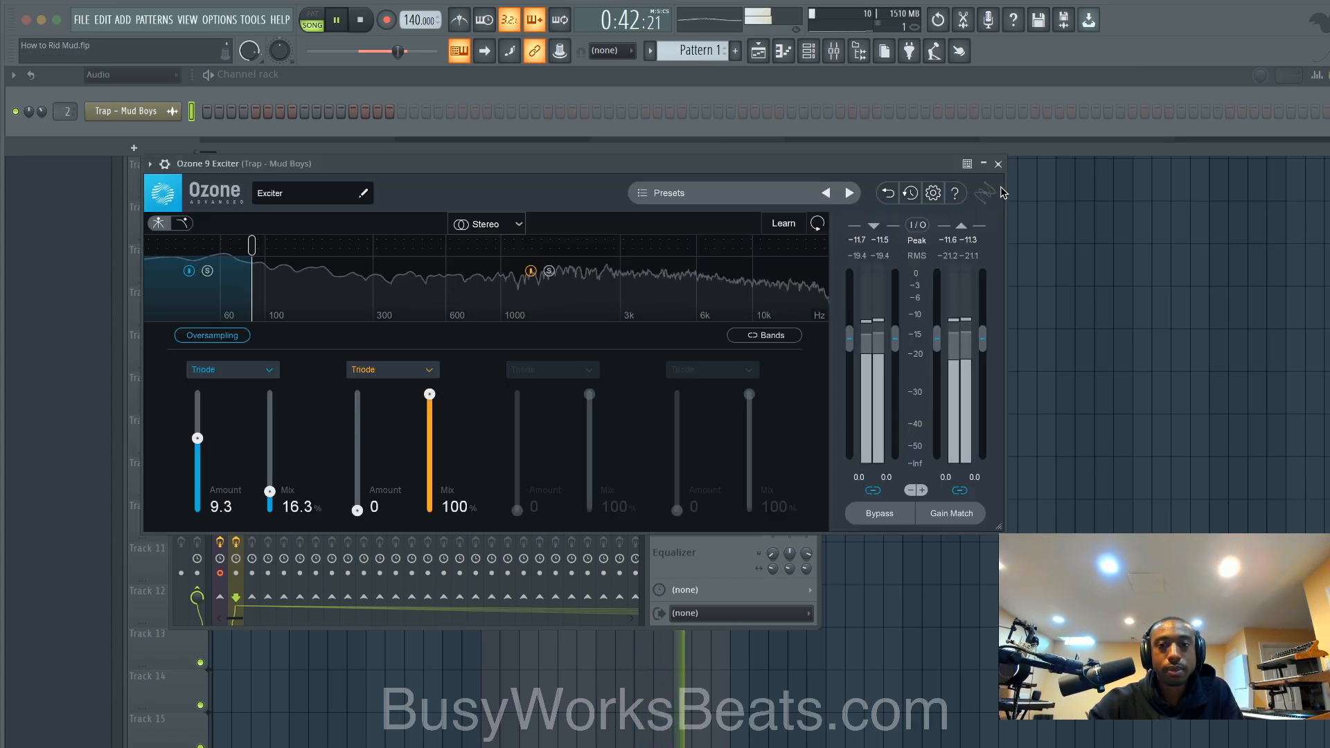
{"action": "left_click", "coordinate": [998, 163]}
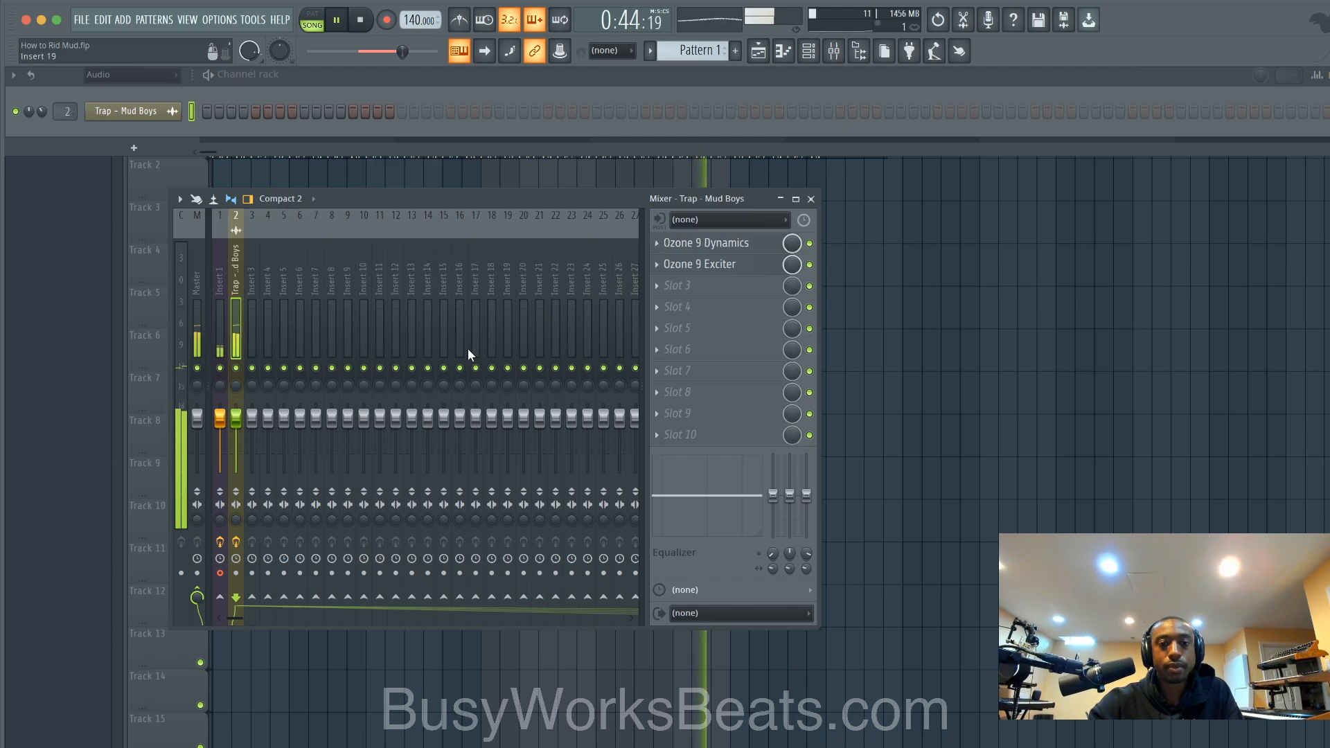
Step: Compare the beat with the Trap - Mud Boys track's effects off and on and Insert 1 muted and unmuted, and stop playback
{"action": "left_click", "coordinate": [237, 541]}
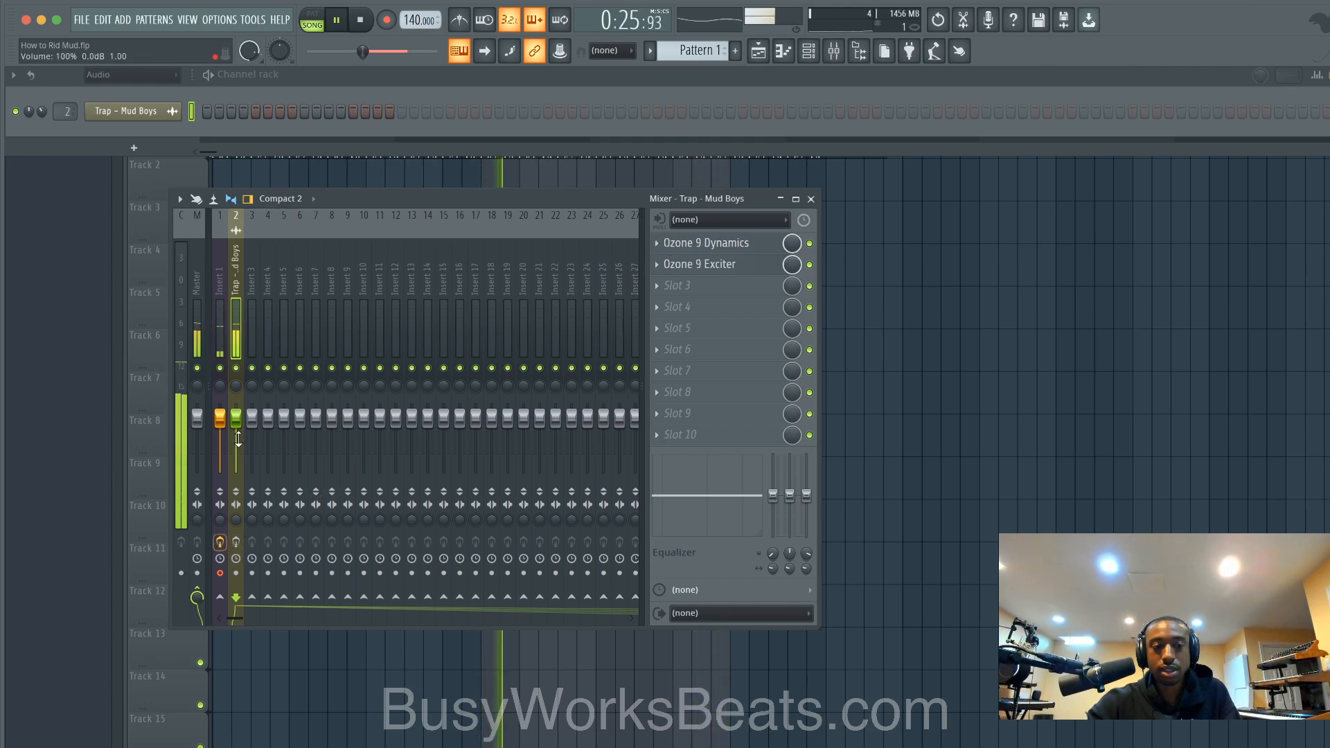
{"action": "key", "text": "space"}
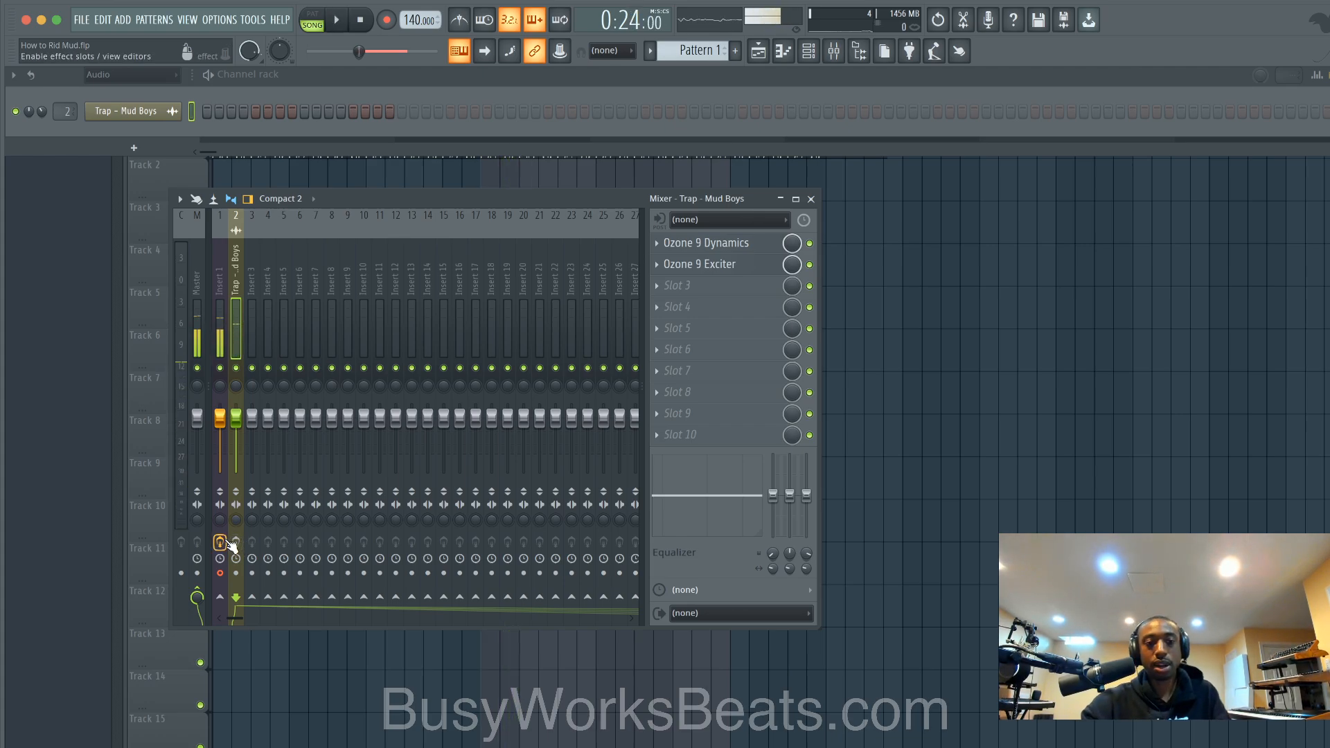
{"action": "key", "text": "space"}
{"action": "left_click", "coordinate": [220, 369]}
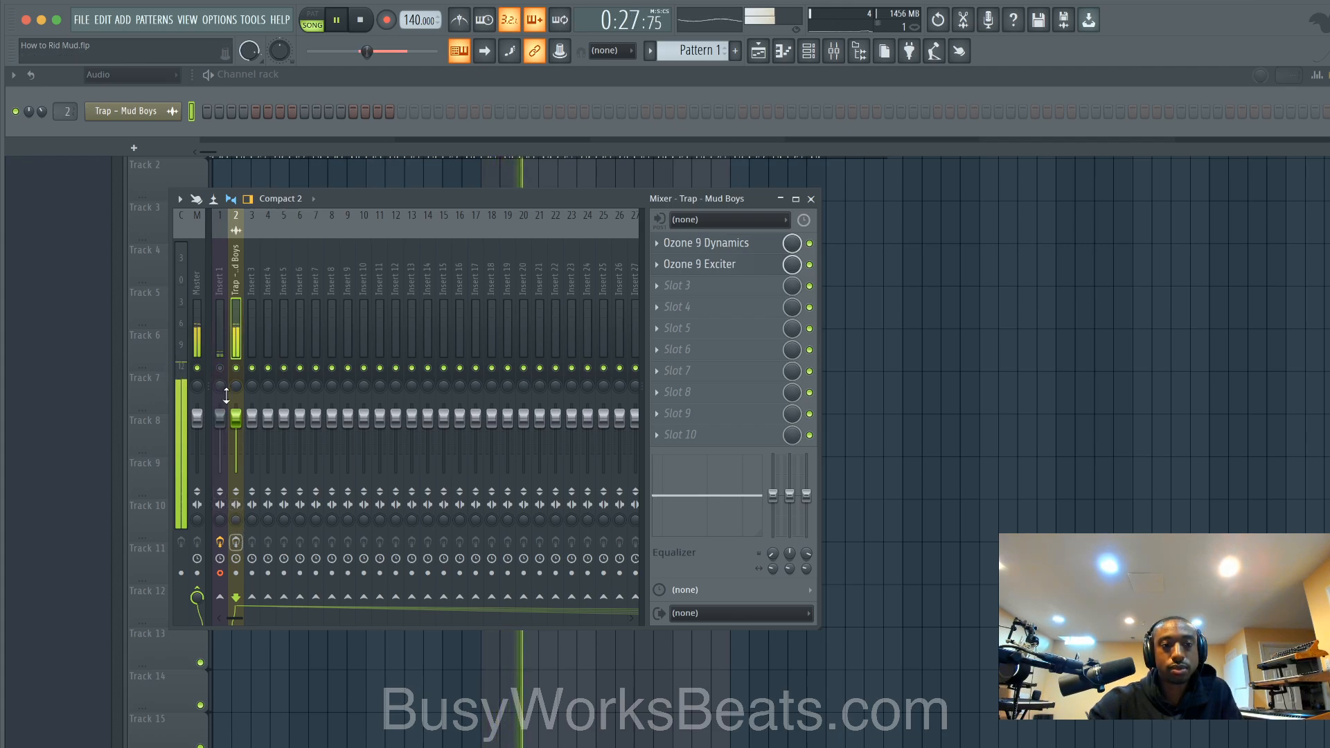
{"action": "left_click", "coordinate": [221, 369]}
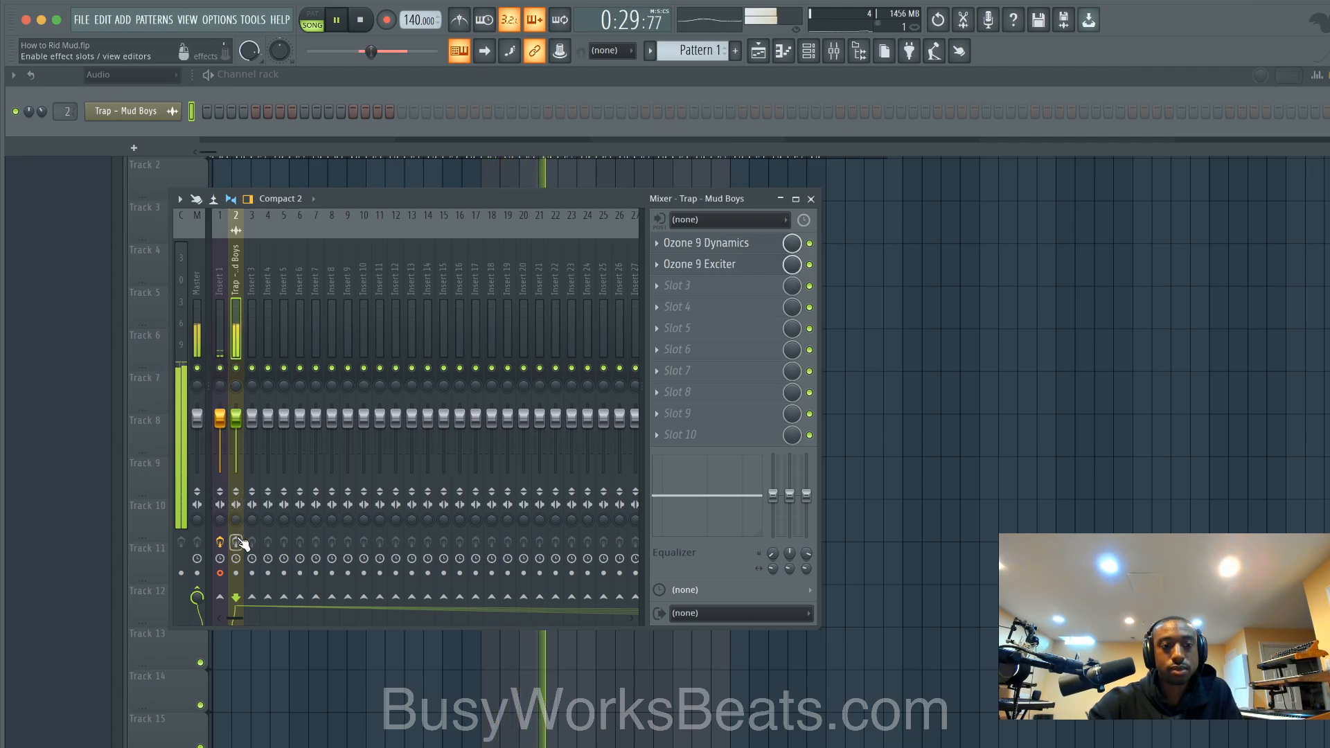
{"action": "left_click", "coordinate": [221, 368]}
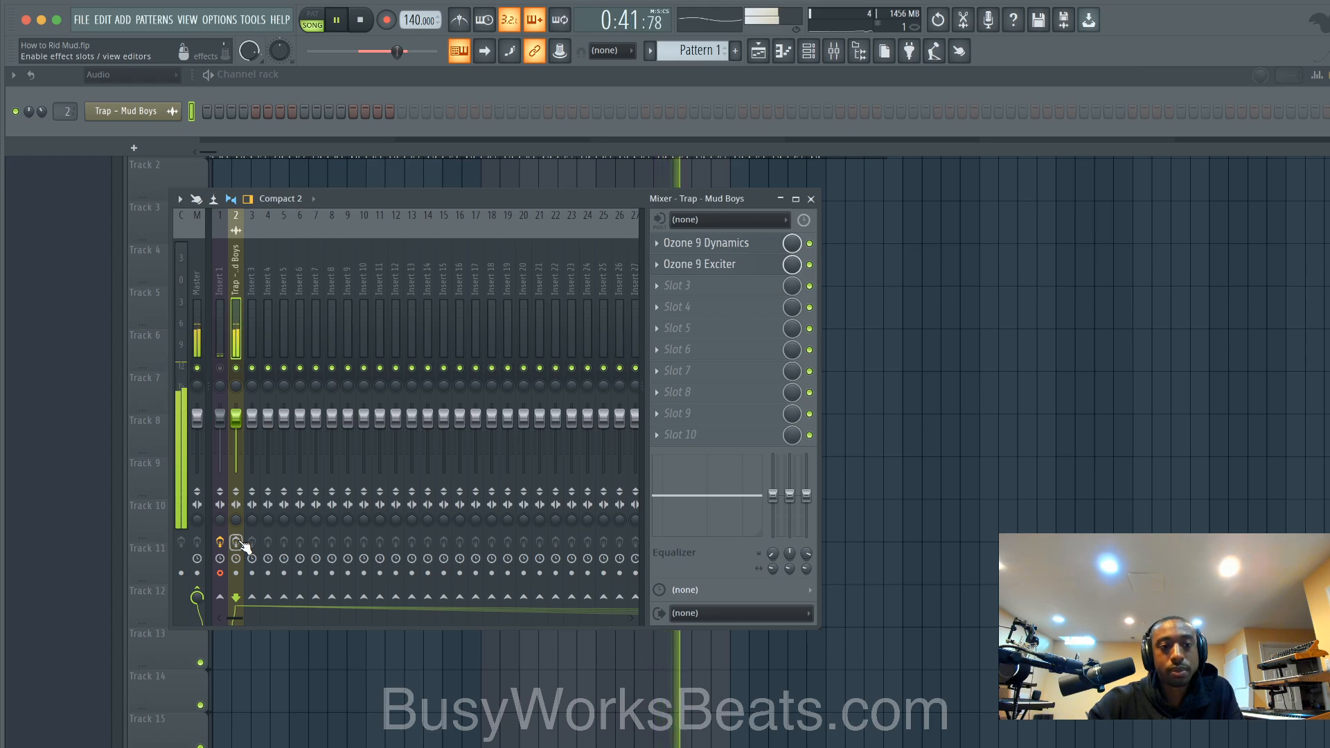
{"action": "left_click", "coordinate": [221, 368]}
{"action": "key", "text": "space"}
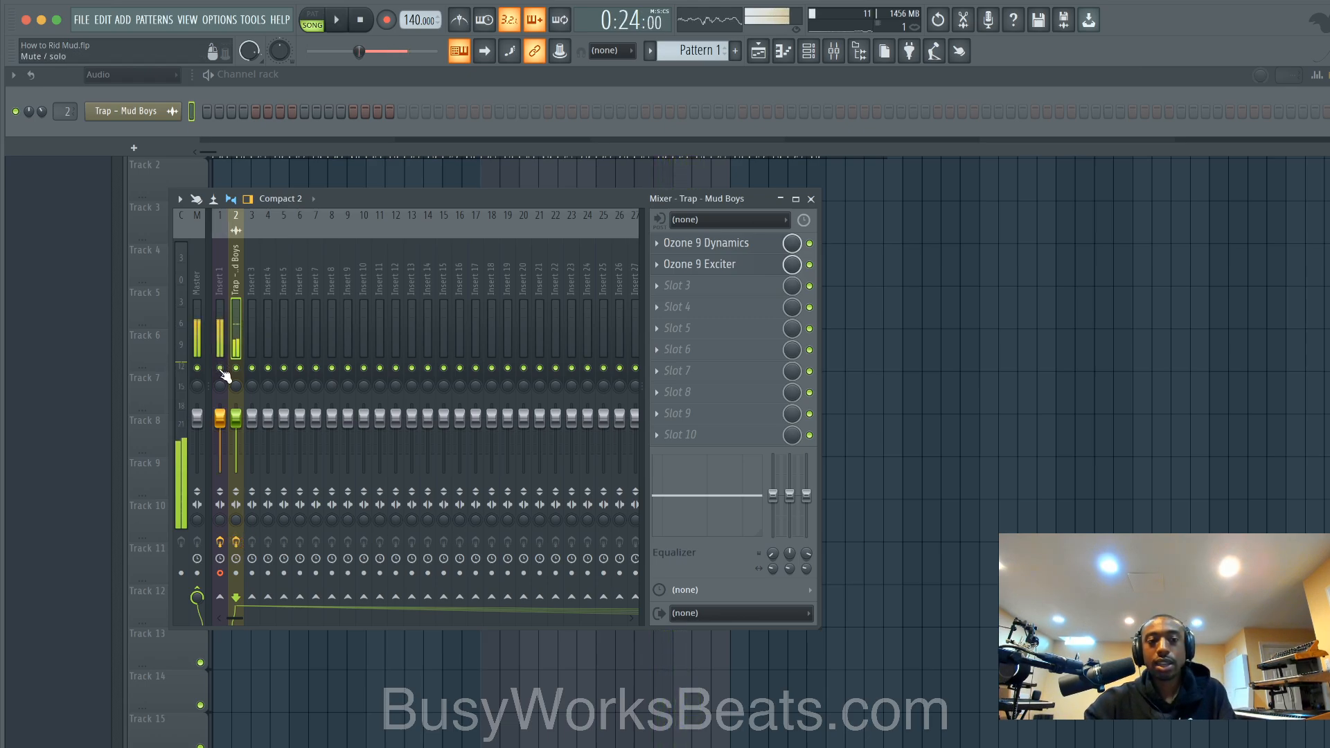